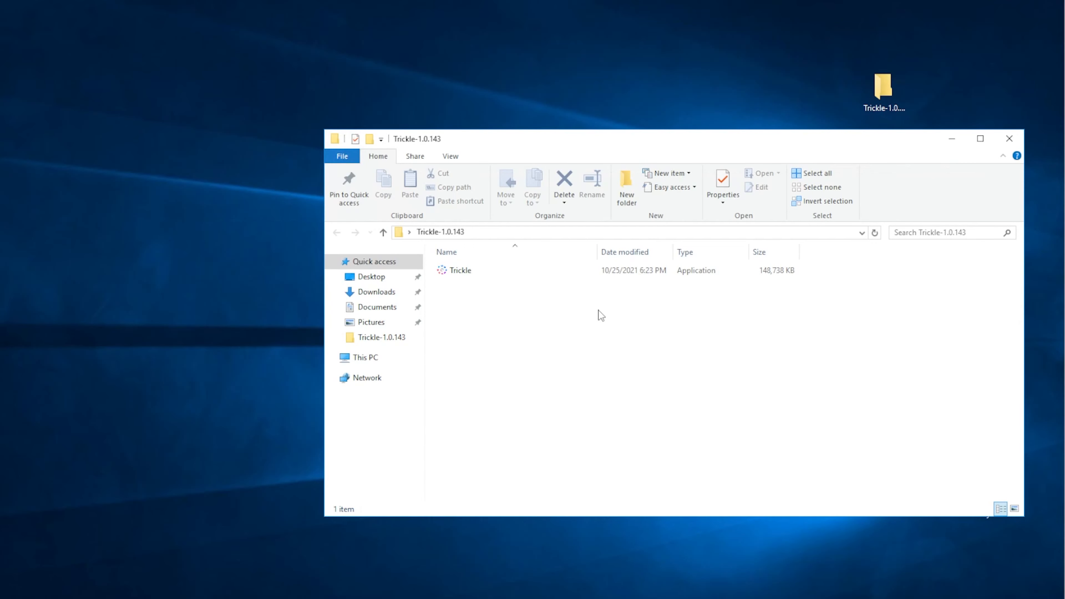
- Move the Trickle-1.0.143 folder window aside to uncover the bot's text files on the desktop
click(868, 103)
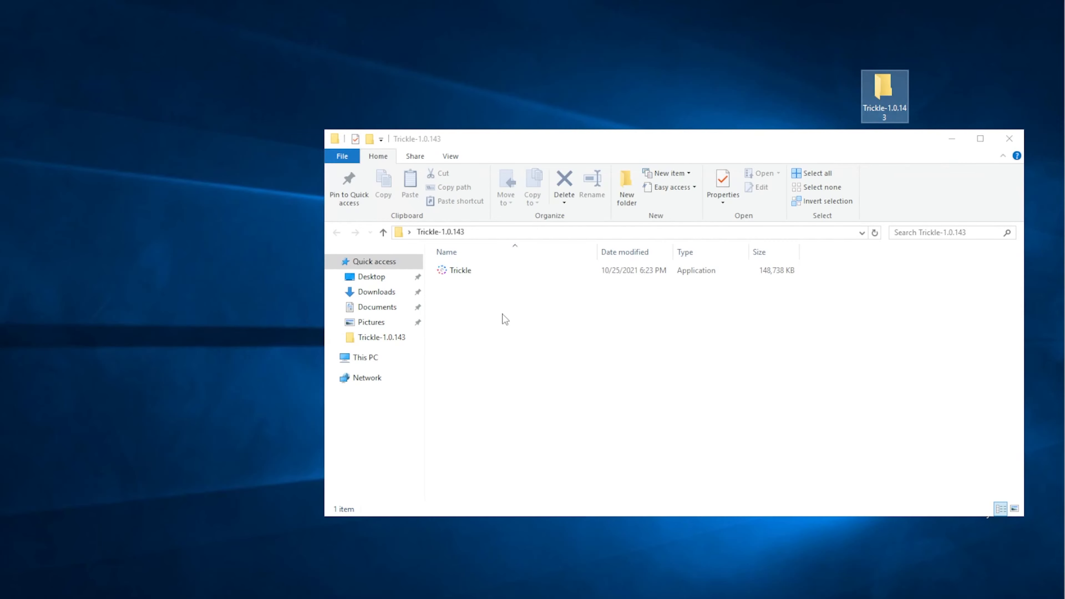
drag(483, 347, 460, 257)
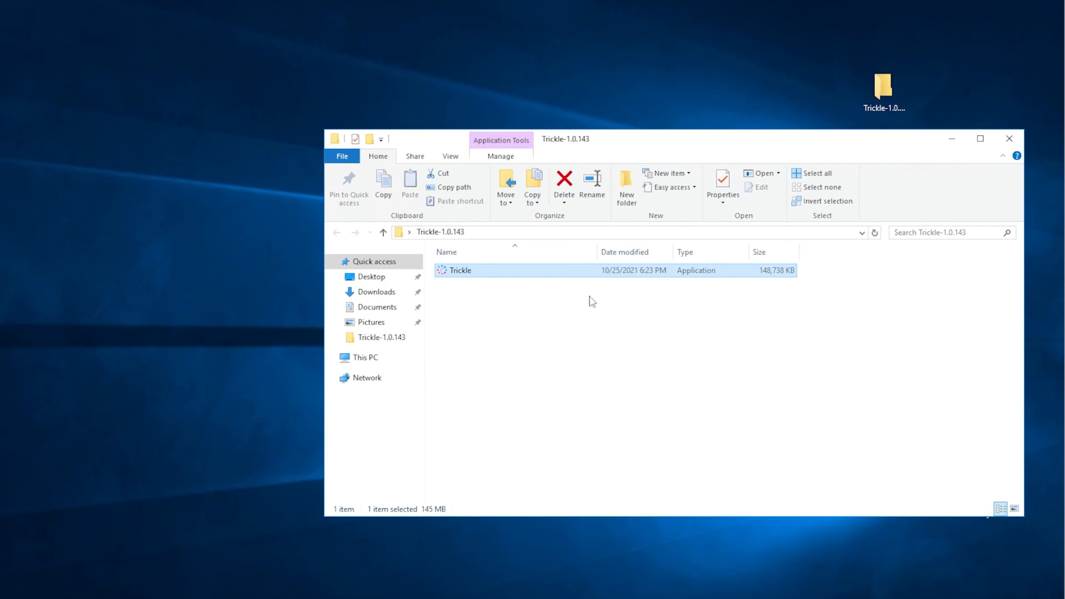
click(464, 323)
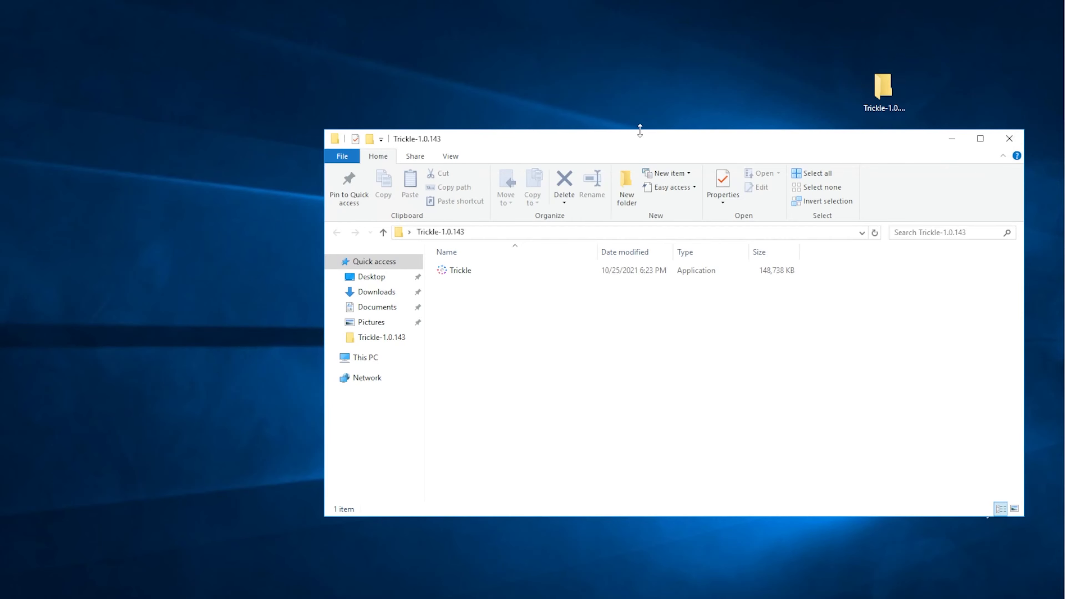
drag(640, 138, 511, 132)
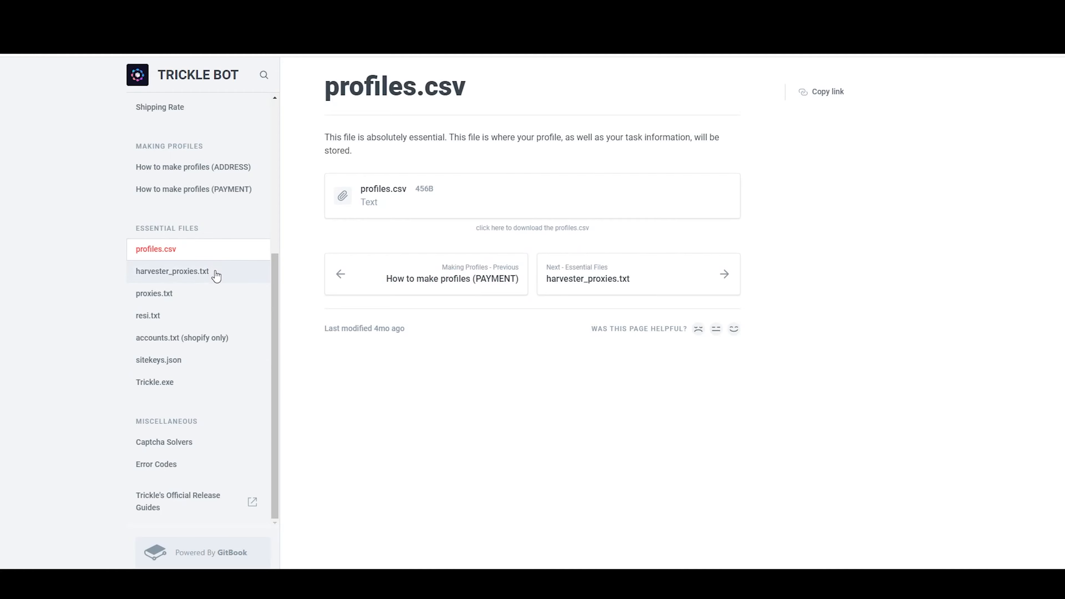
- Switch to the Trickle Bot guide in the browser and look through its Essential Files pages from harvester_proxies.txt down to Trickle.exe, ending on sitekeys.json
click(214, 273)
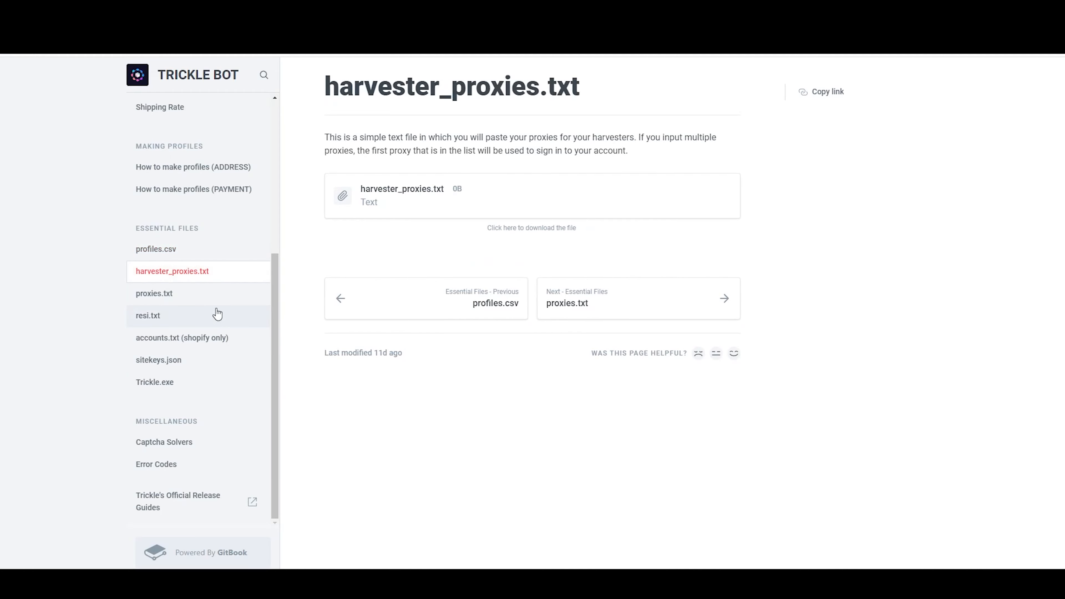
click(207, 294)
click(211, 323)
click(210, 344)
click(211, 366)
click(213, 380)
click(213, 365)
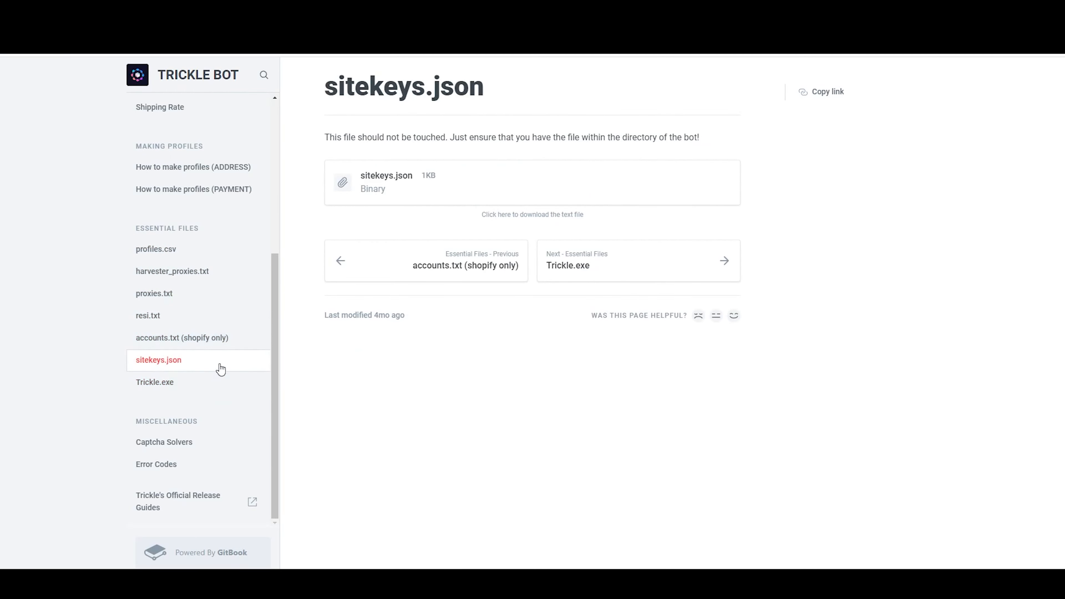
- Go back up through the Essential Files pages from accounts.txt to profiles.csv
click(189, 339)
click(169, 316)
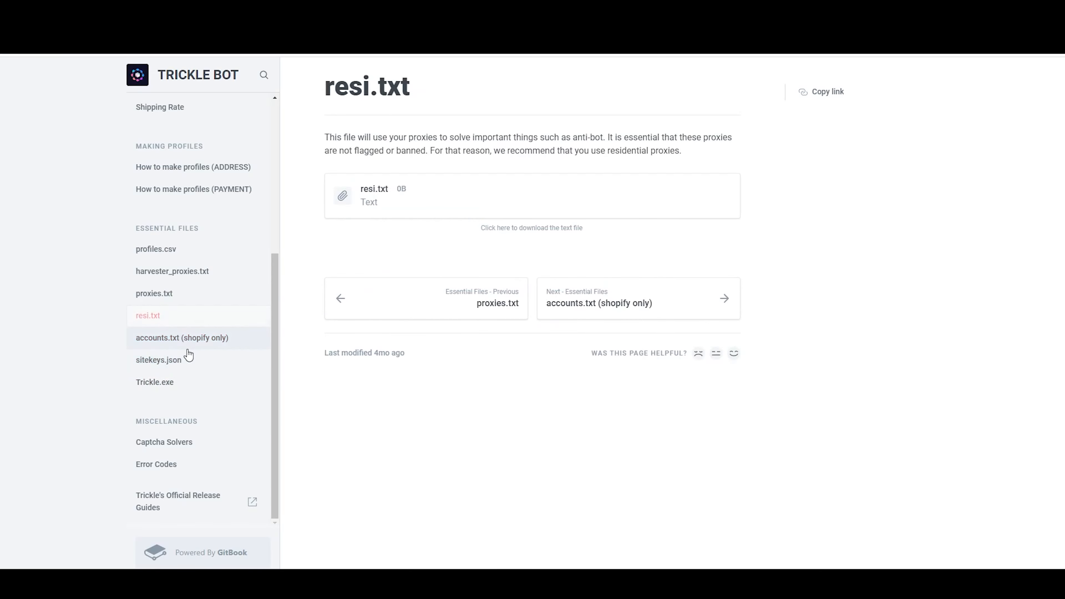
click(195, 296)
click(185, 273)
click(151, 251)
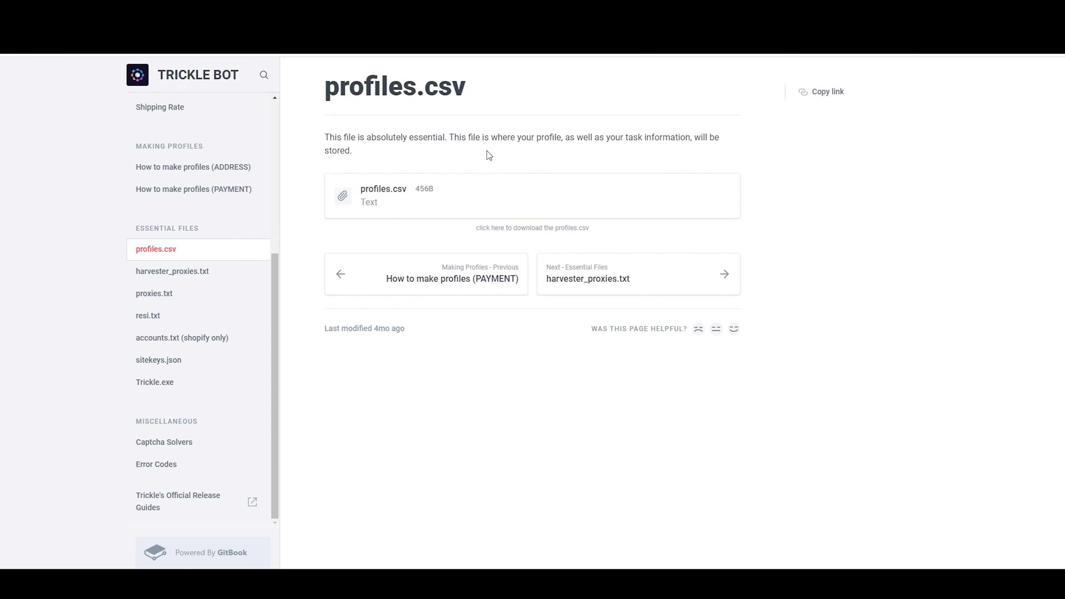
- Read the description of the profiles.csv file, followed by the one on the harvester_proxies.txt page
triple_click(340, 144)
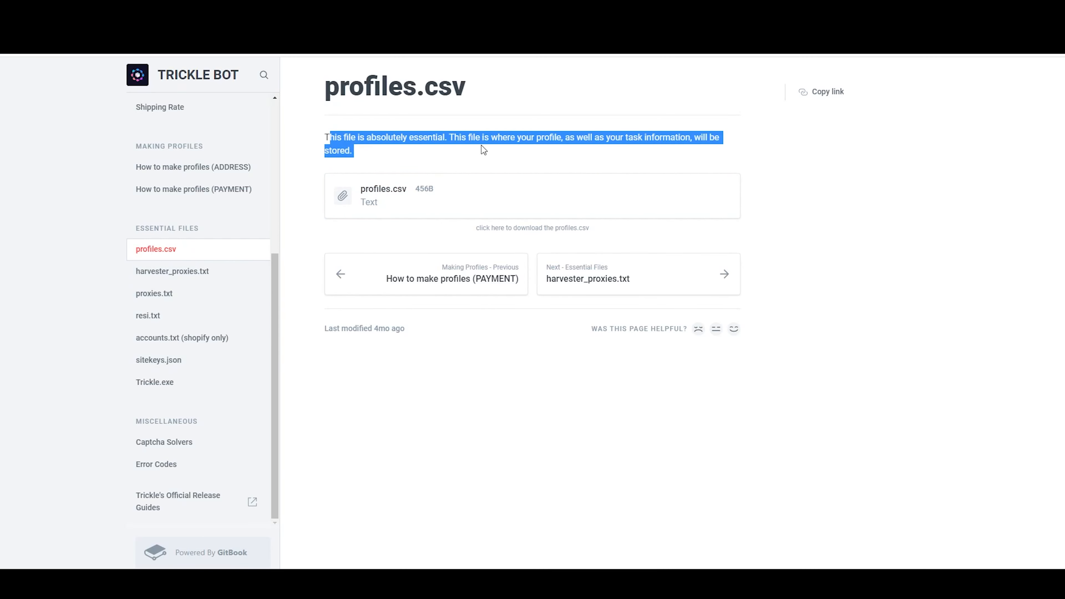
click(473, 163)
drag(441, 152, 334, 138)
click(200, 271)
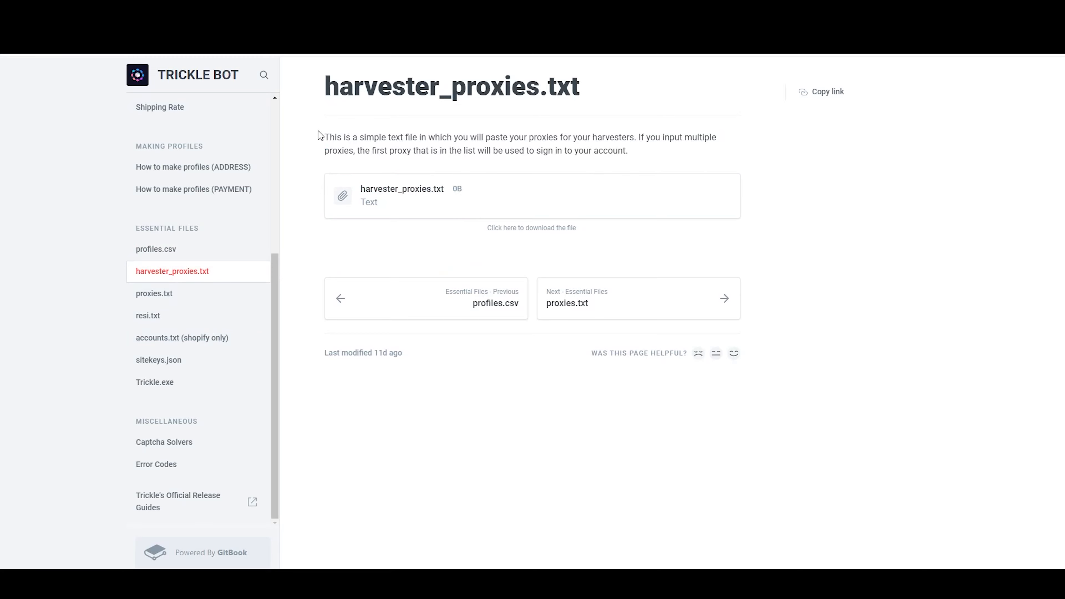
drag(327, 138, 661, 142)
click(661, 154)
- Read the guide pages for proxies.txt, resi.txt, accounts.txt (shopify only), sitekeys.json and Trickle.exe in order
click(206, 294)
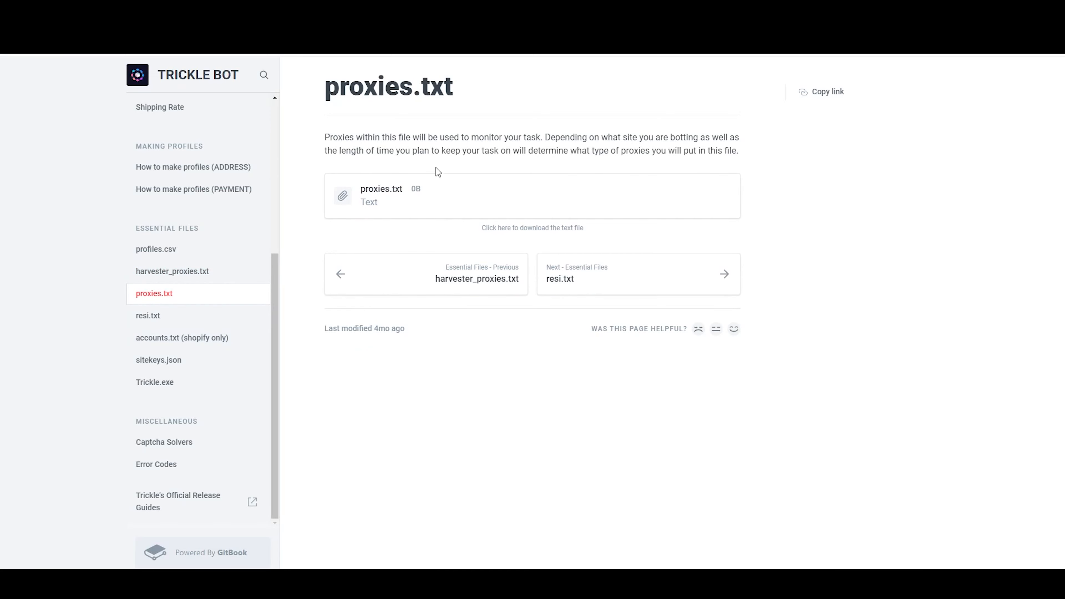
click(156, 318)
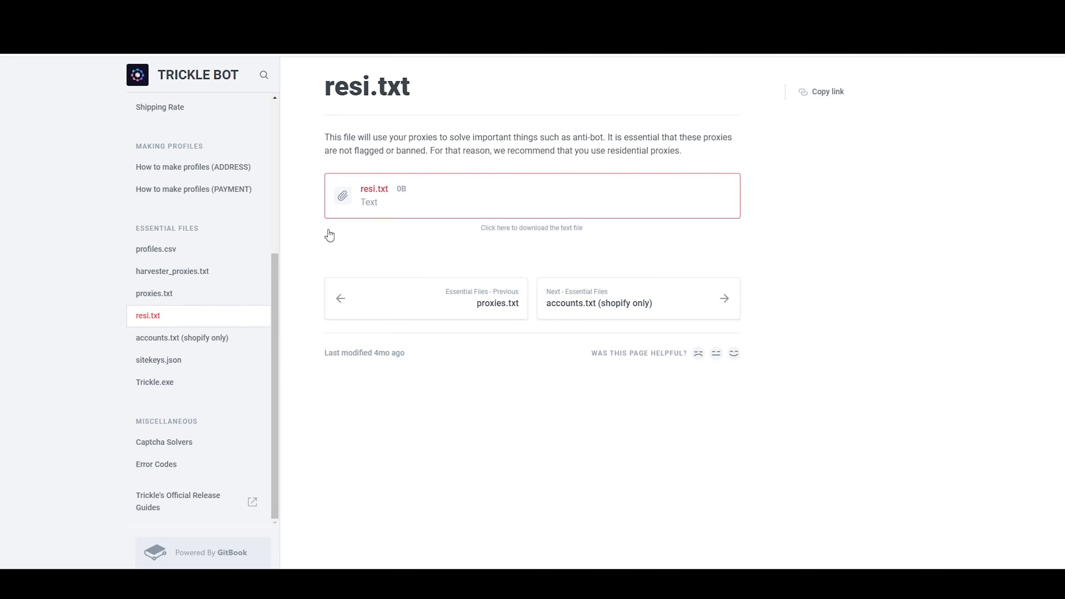
click(180, 339)
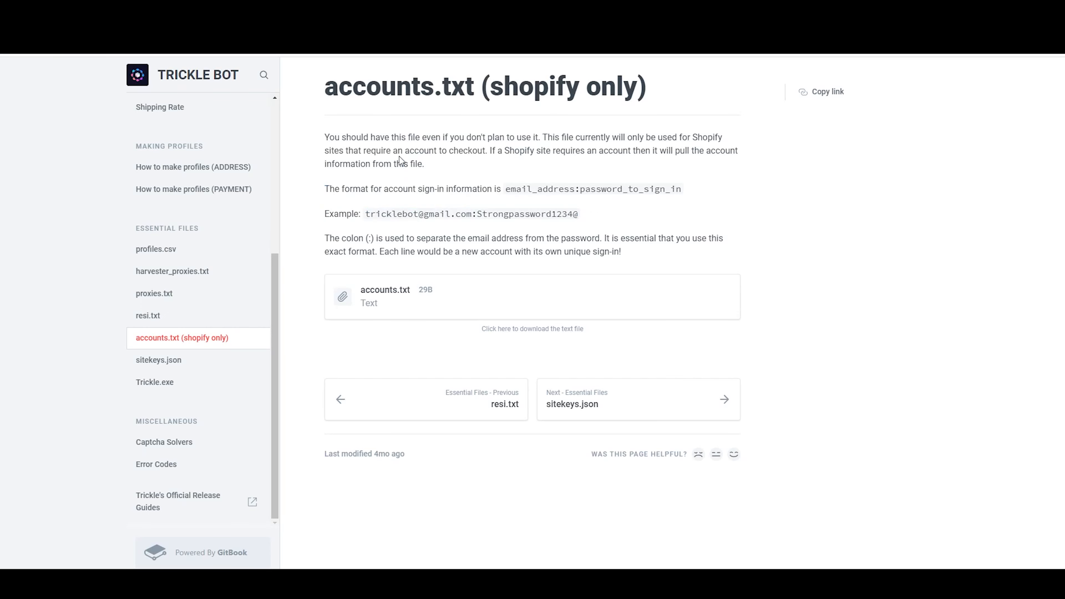
click(188, 361)
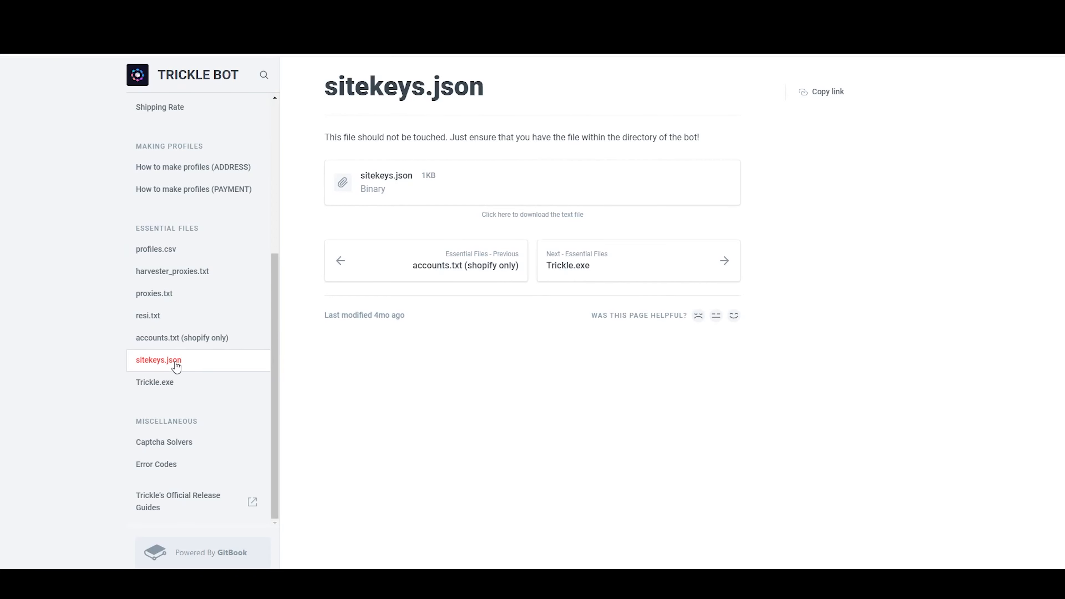
click(151, 383)
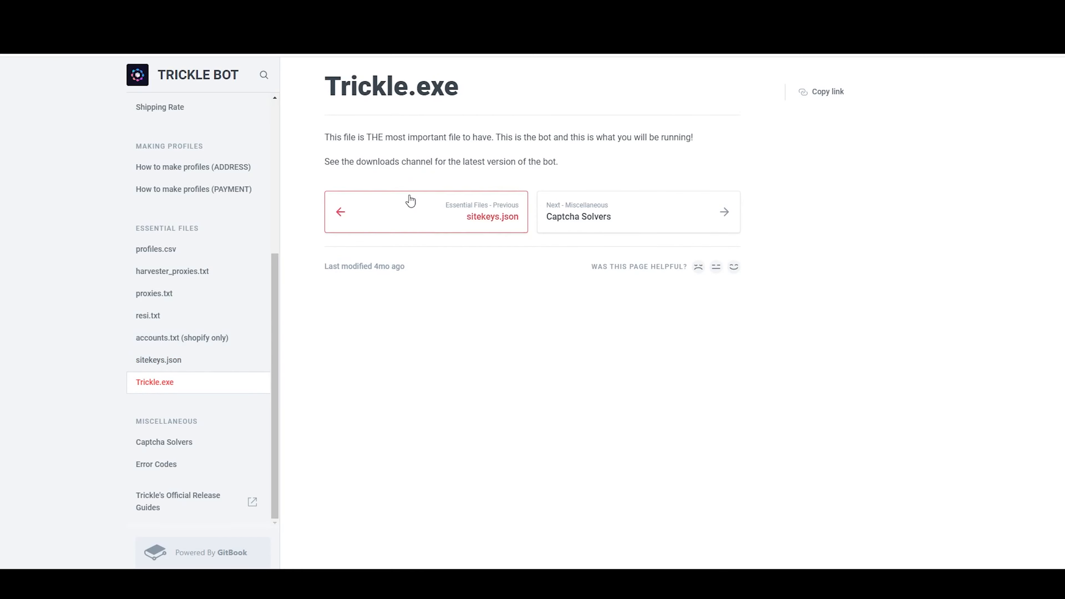
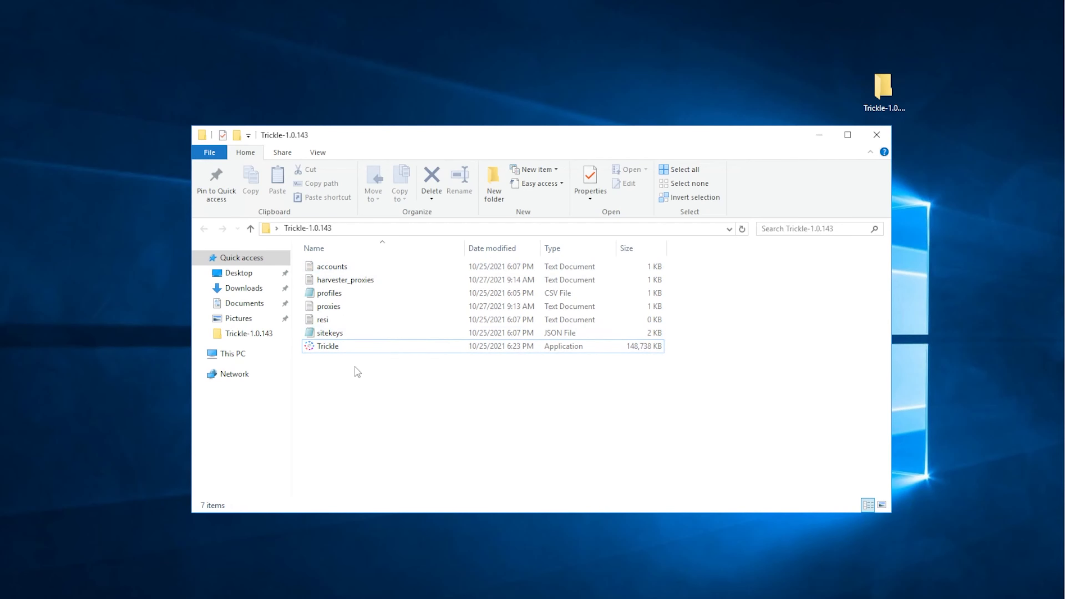
- Look at the contents of the proxies and resi text files in the Trickle-1.0.143 folder, closing each one after viewing
double_click(341, 306)
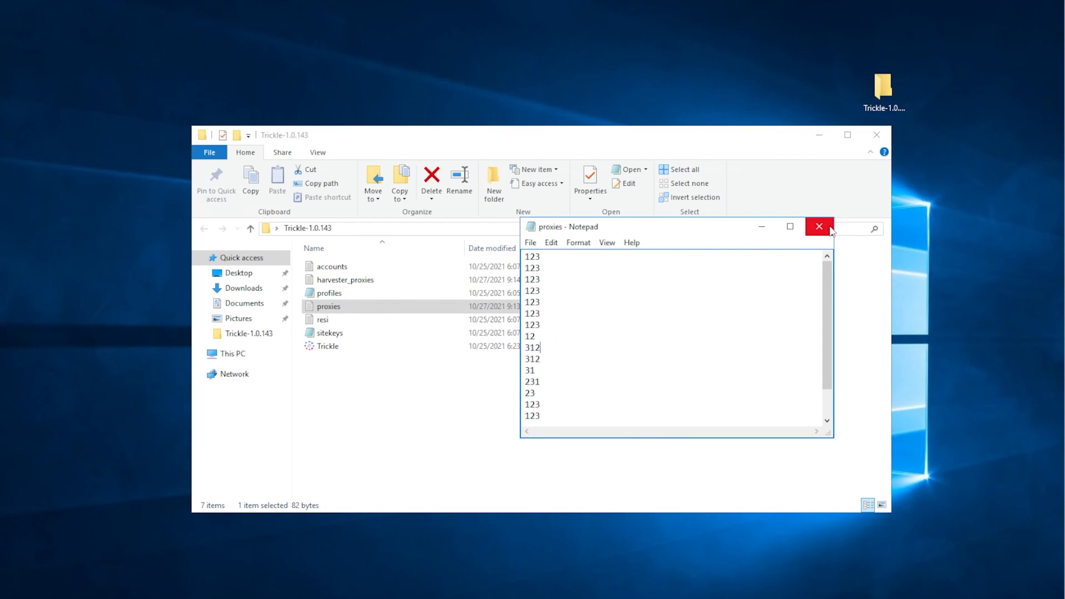
click(819, 226)
double_click(323, 320)
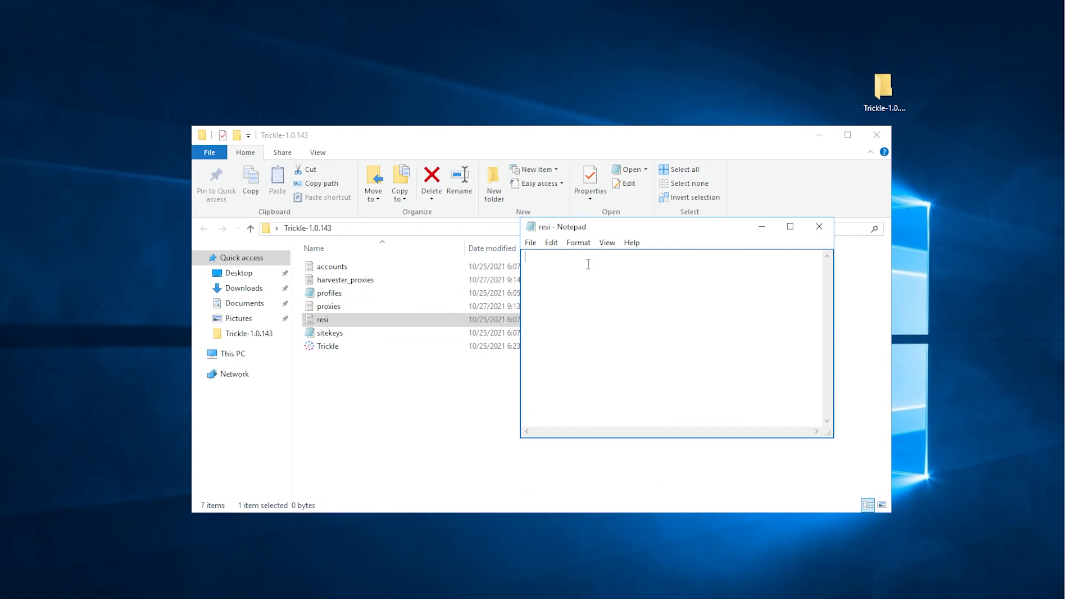
click(830, 227)
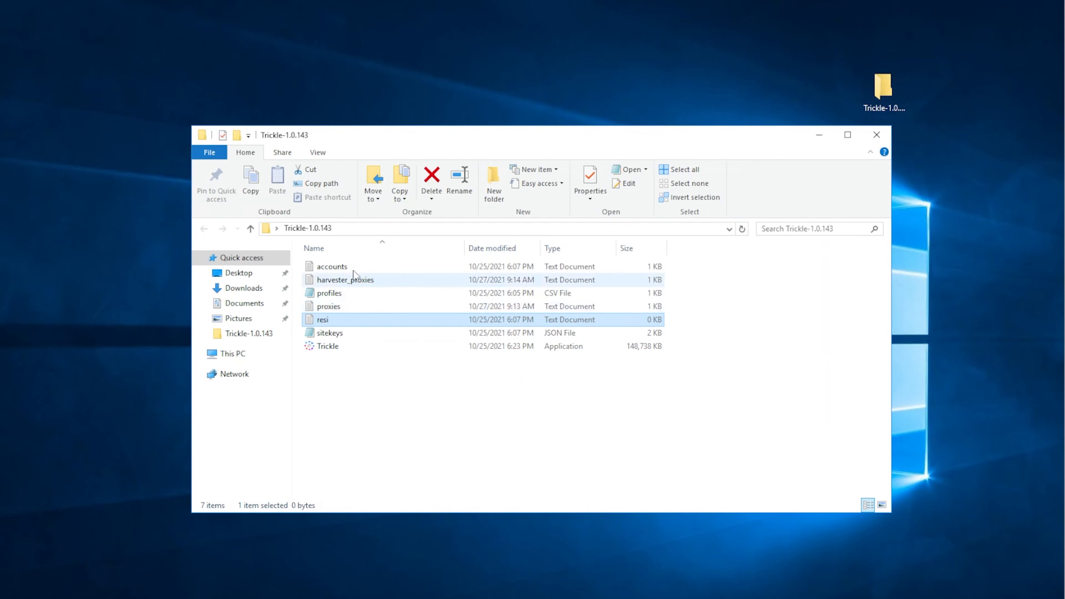
- Examine the one-per-line entries of the harvester_proxies file, including the block from abc to asf, and close the file
double_click(368, 281)
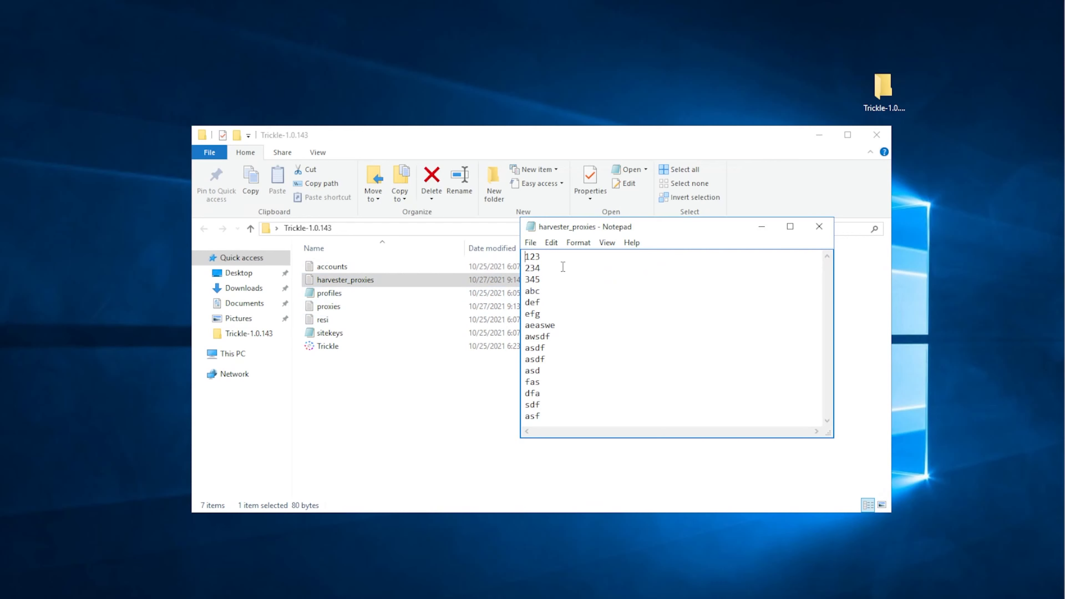
click(548, 260)
click(547, 266)
click(545, 254)
click(544, 267)
drag(526, 290, 577, 428)
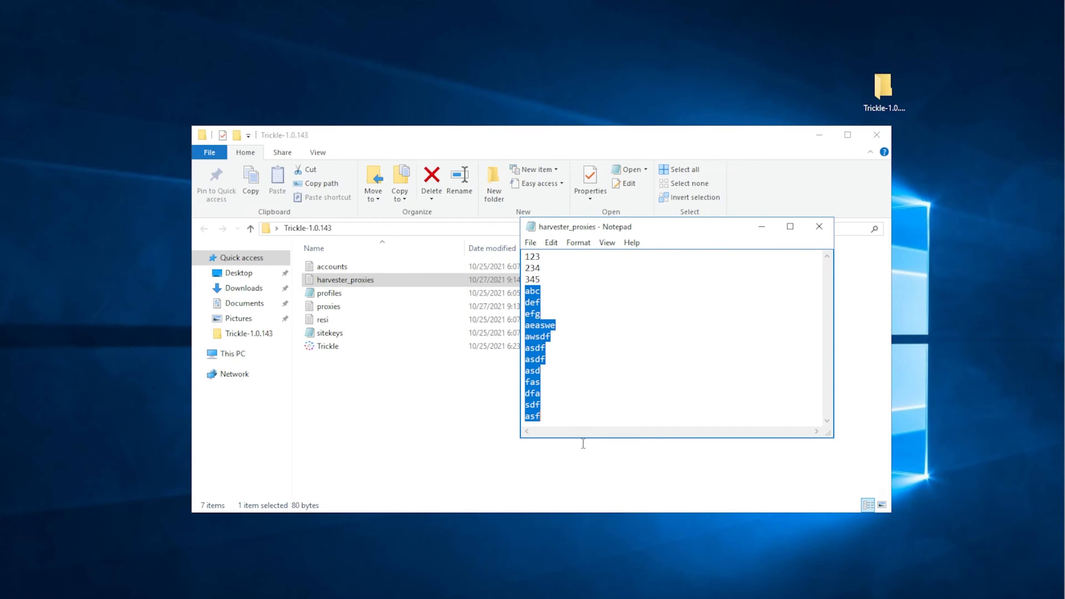
click(582, 407)
key(Up)
key(Up)
key(Up)
key(Up)
key(Up)
key(Up)
key(Up)
key(Up)
key(Up)
key(Up)
key(Up)
key(Up)
key(Up)
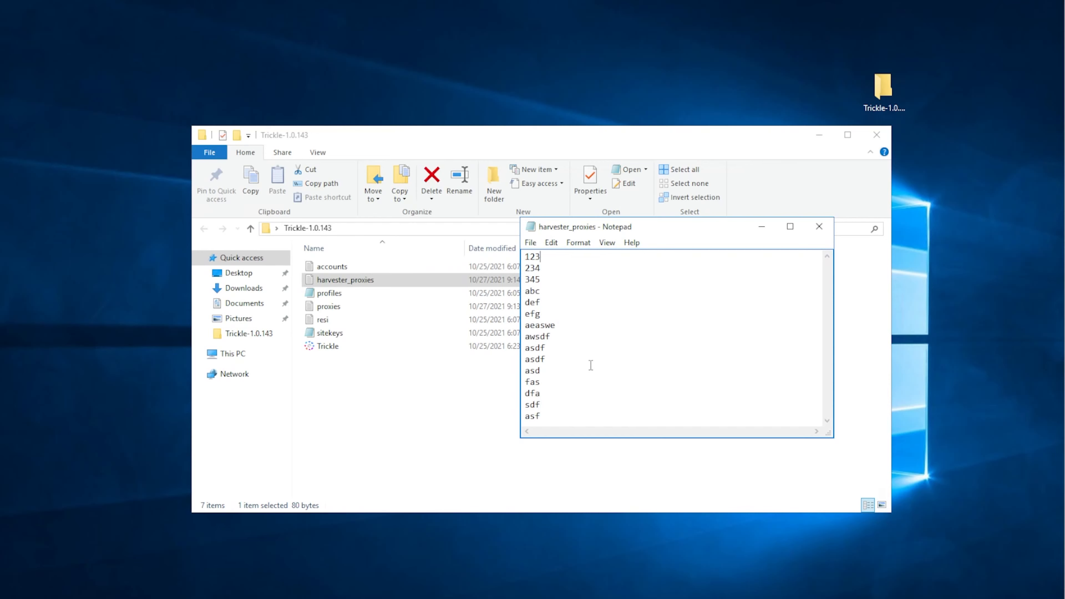
drag(530, 293, 565, 438)
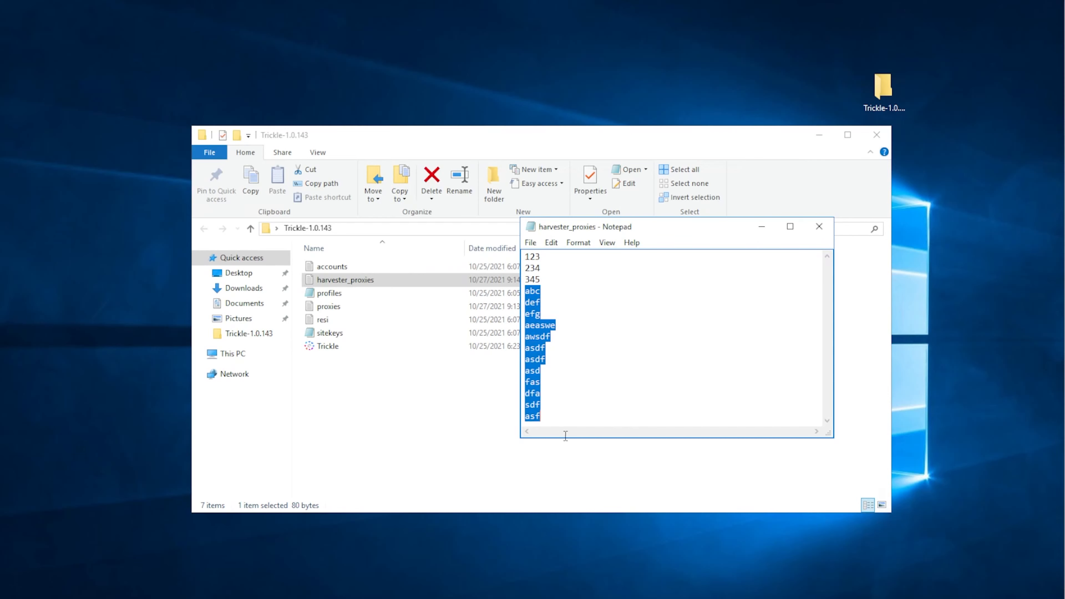
click(585, 375)
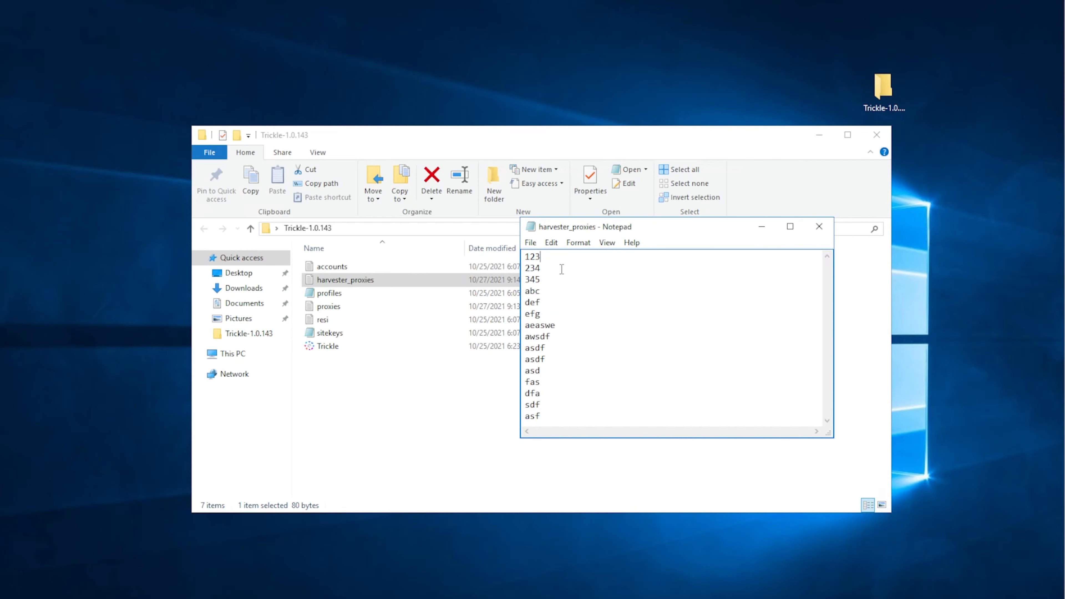
key(Down)
key(Down)
click(552, 272)
click(820, 227)
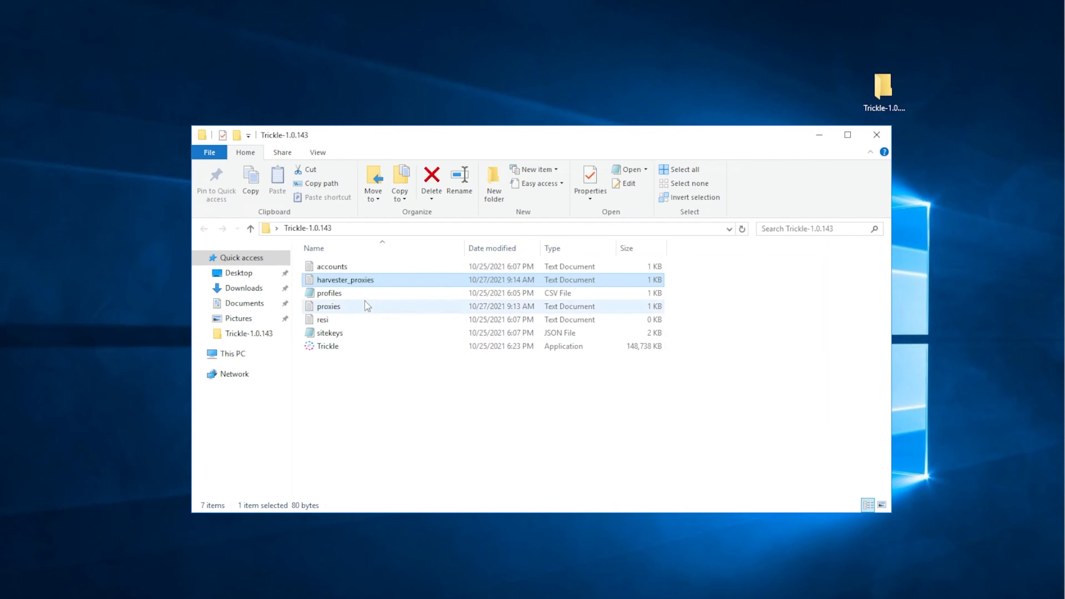
- Open profiles.csv and look through its full range of columns, returning to the Keyword values of both rows
click(319, 294)
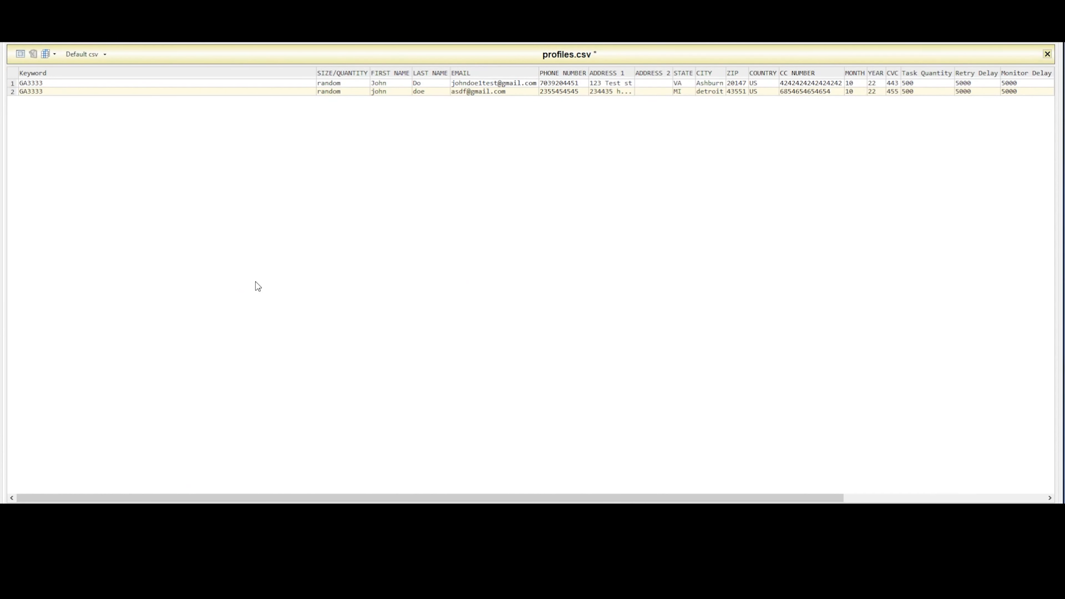
mouse_move(206, 498)
mouse_down()
mouse_move(372, 499)
mouse_move(202, 498)
mouse_up()
drag(377, 498, 579, 497)
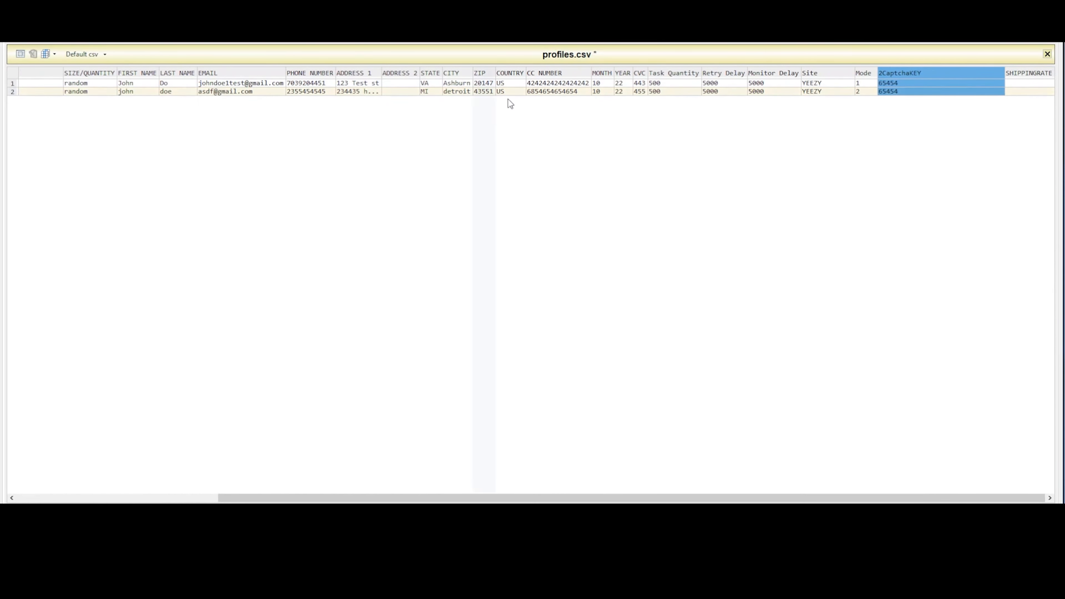
drag(412, 499, 151, 496)
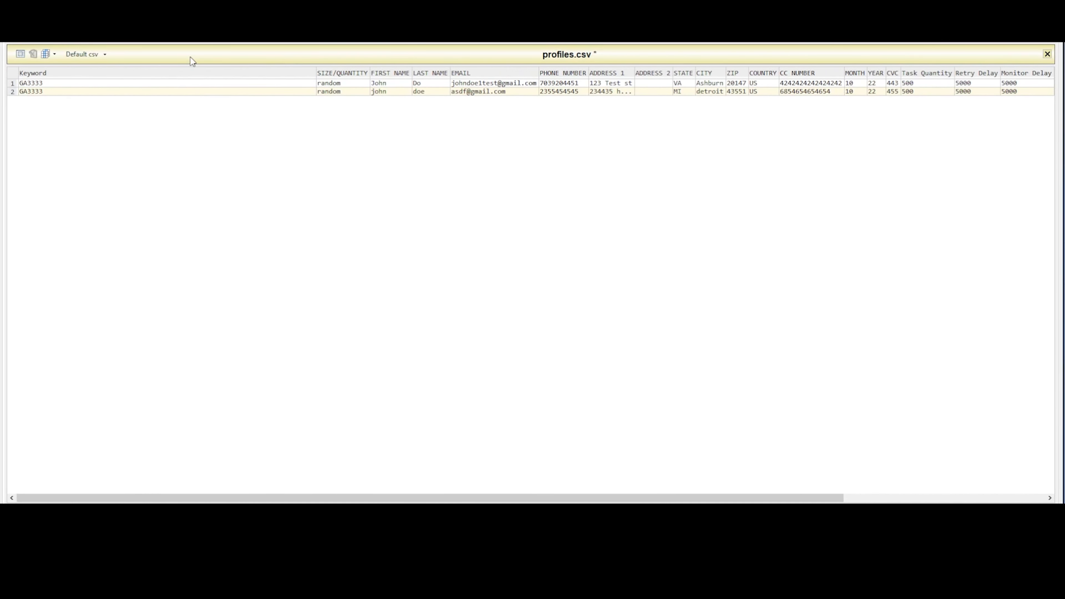
click(158, 85)
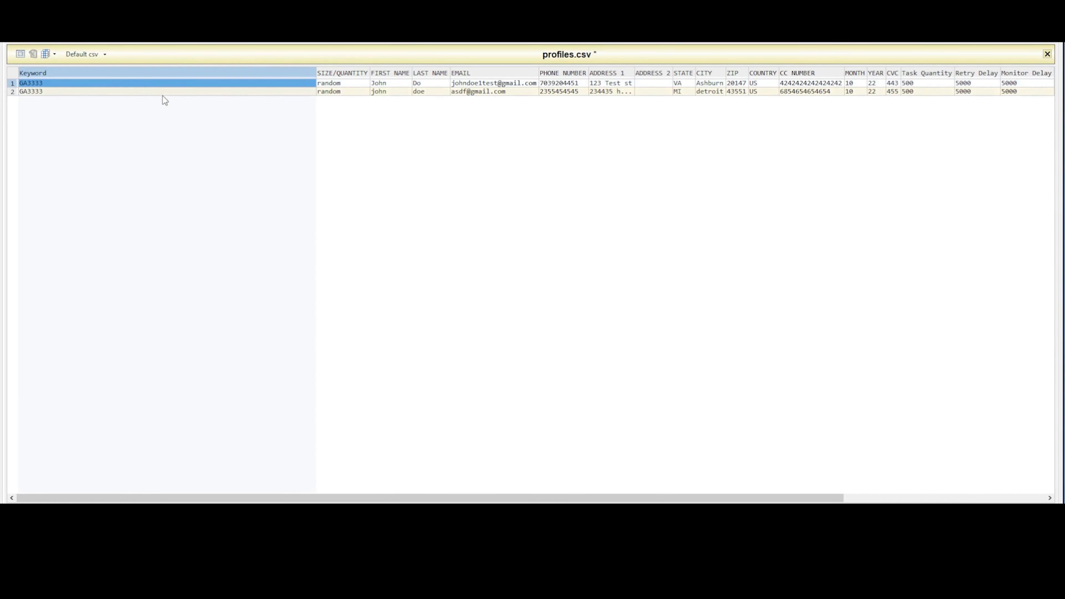
click(50, 91)
scroll(266, 470, right, 2)
- Set the SIZE/QUANTITY of the second profile row to 4&4.5&5&5.5
click(291, 91)
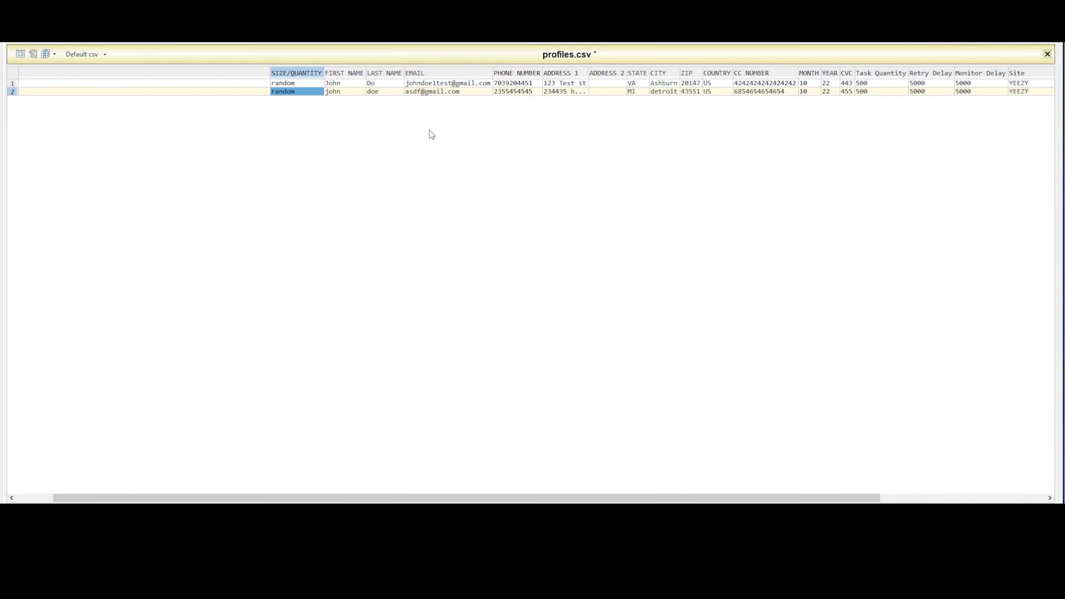
text(4)
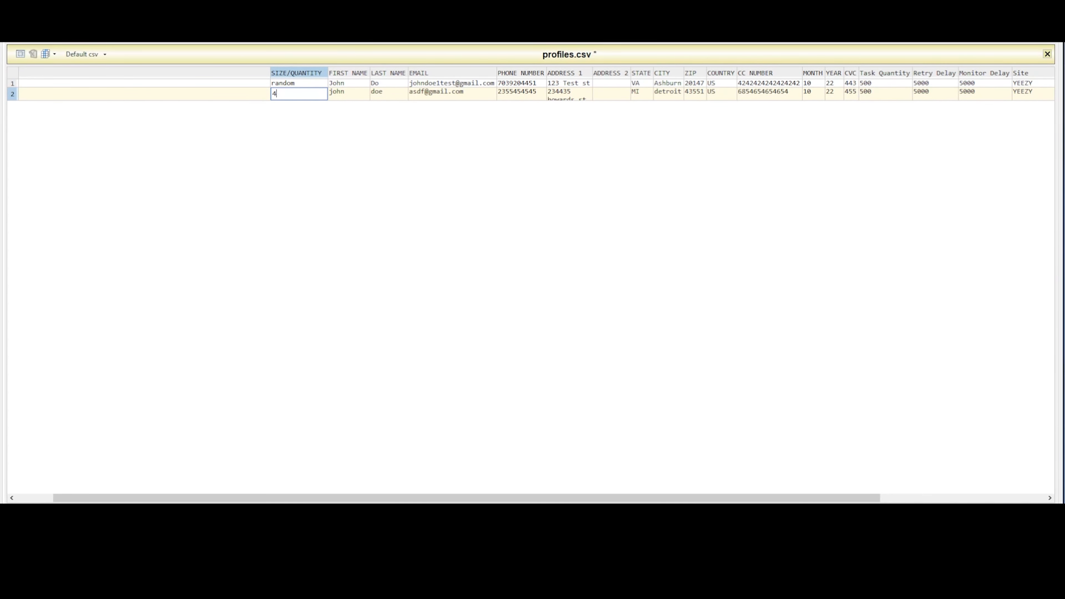
text(&4.5&5&5.5)
click(369, 186)
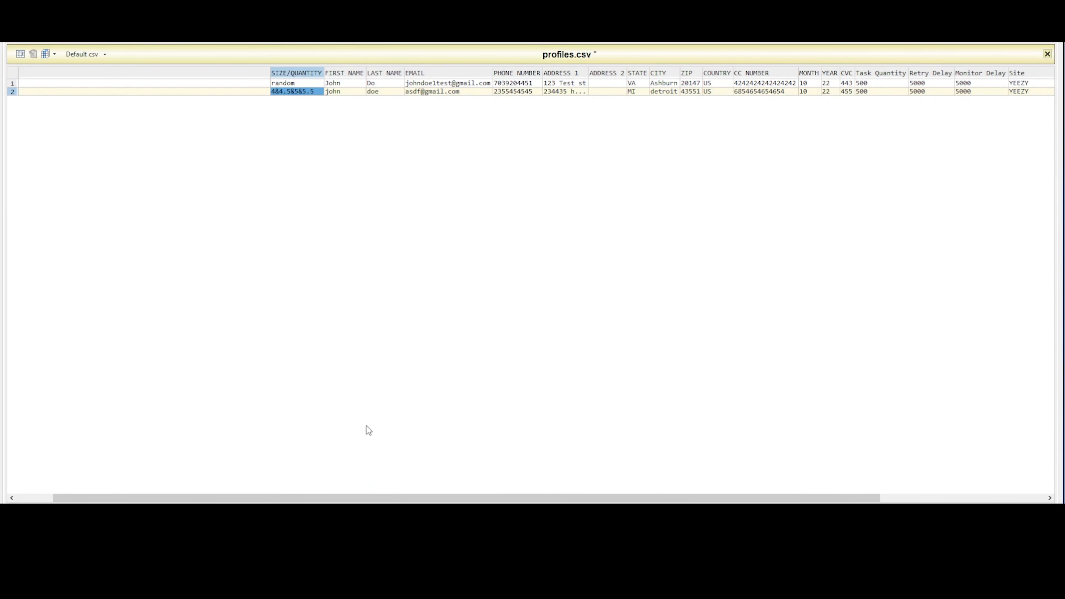
- Review the card expiry MONTH and YEAR, CVC and Task Quantity columns of the profile rows
drag(359, 500, 525, 500)
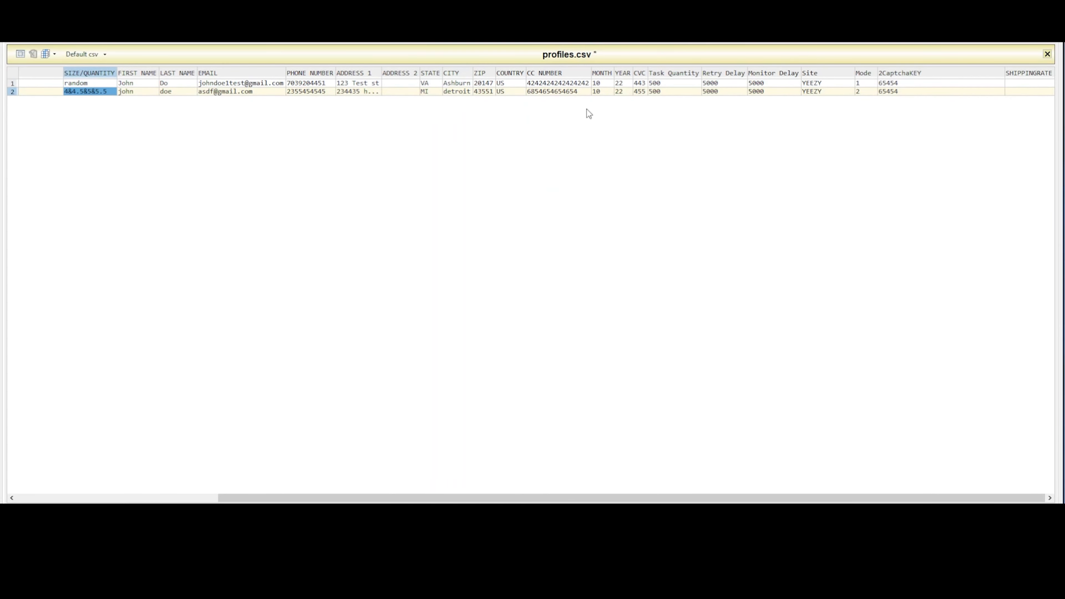
click(604, 84)
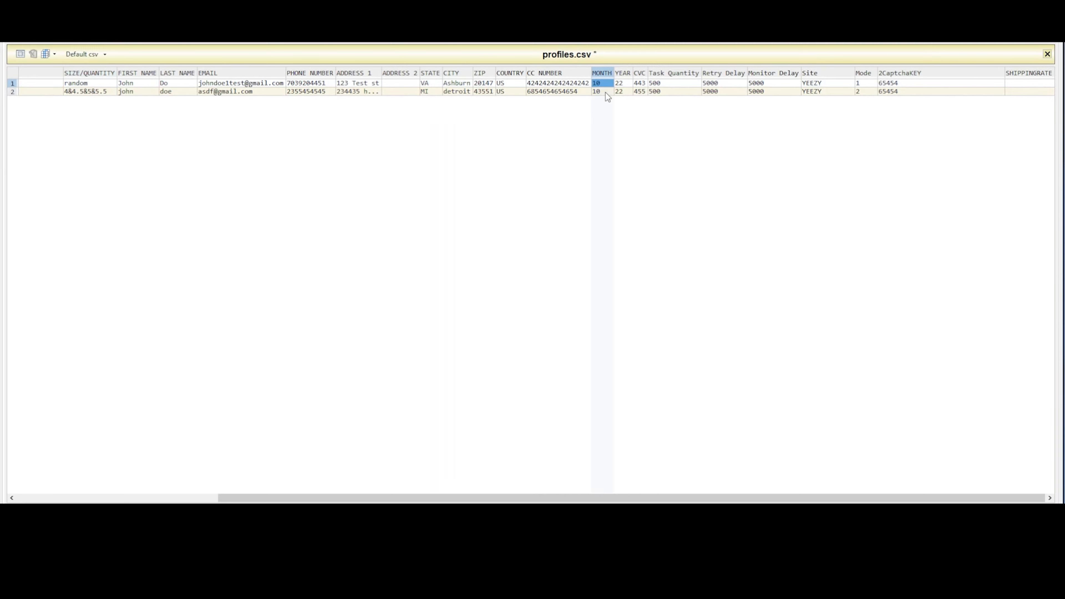
click(620, 85)
click(641, 85)
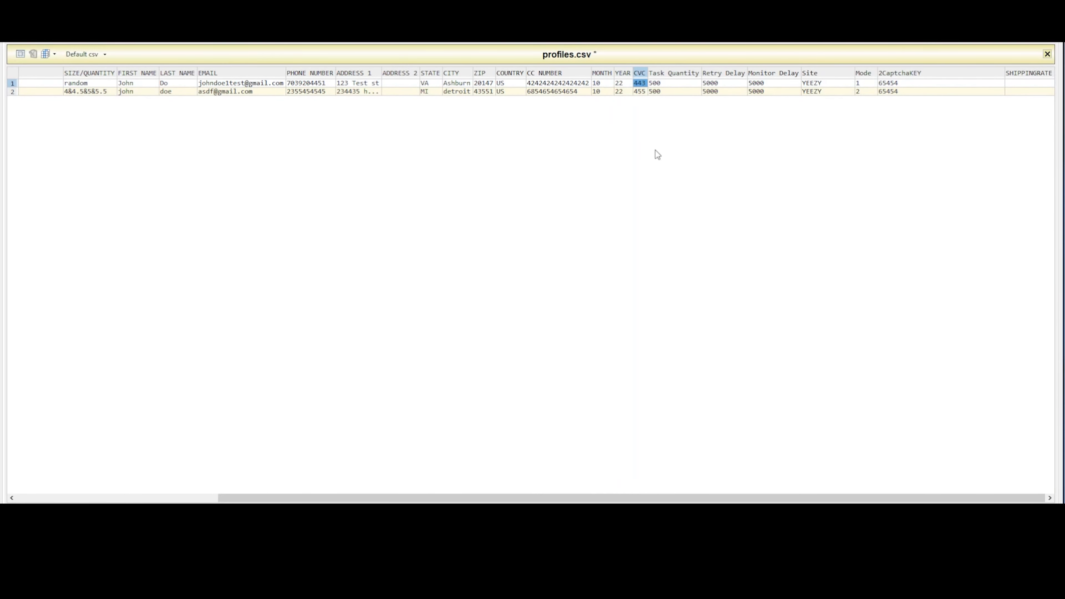
click(676, 86)
click(673, 93)
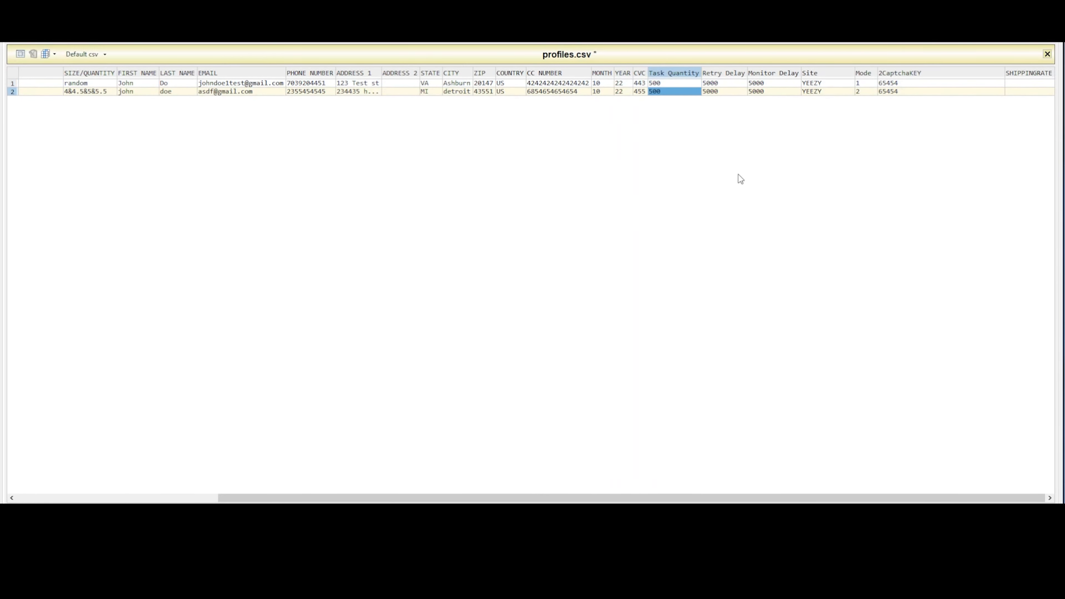
drag(304, 499, 428, 469)
click(661, 82)
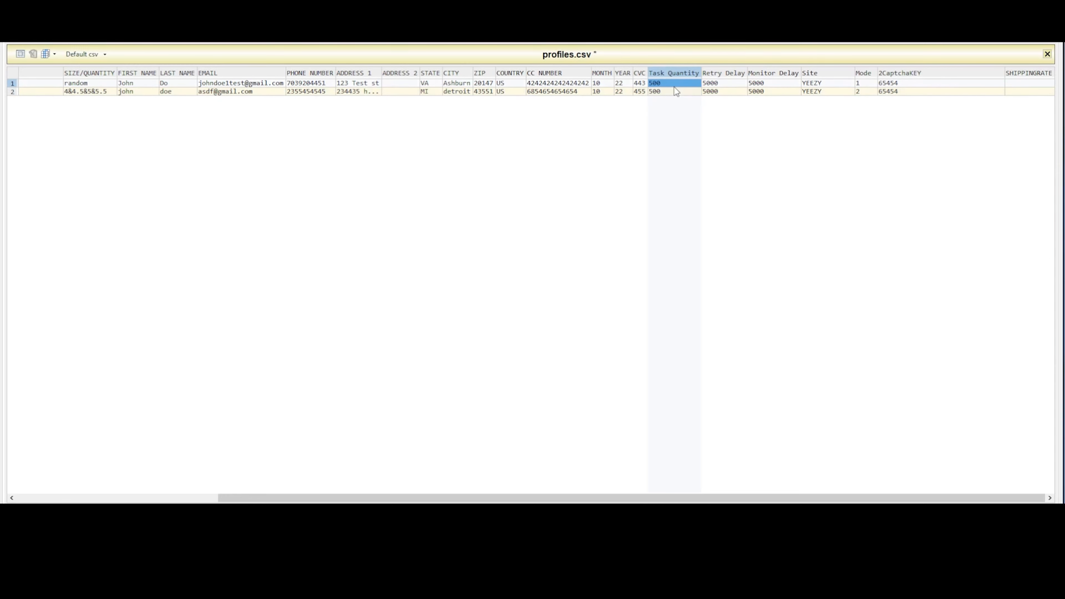
- Examine the Retry Delay, Monitor Delay, Site and Mode columns of the profile rows
key(Right)
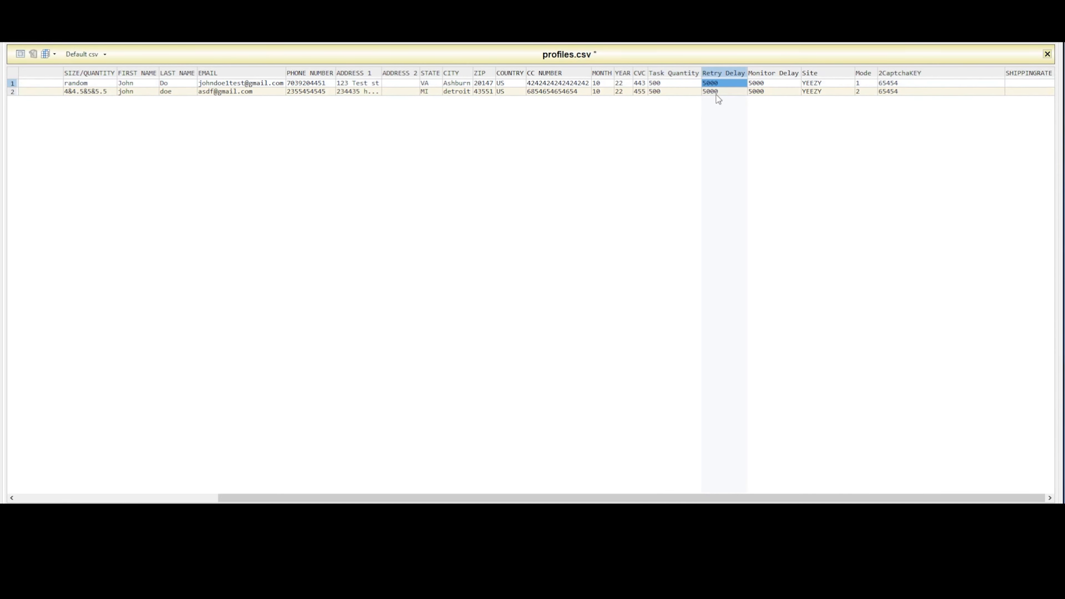
click(727, 92)
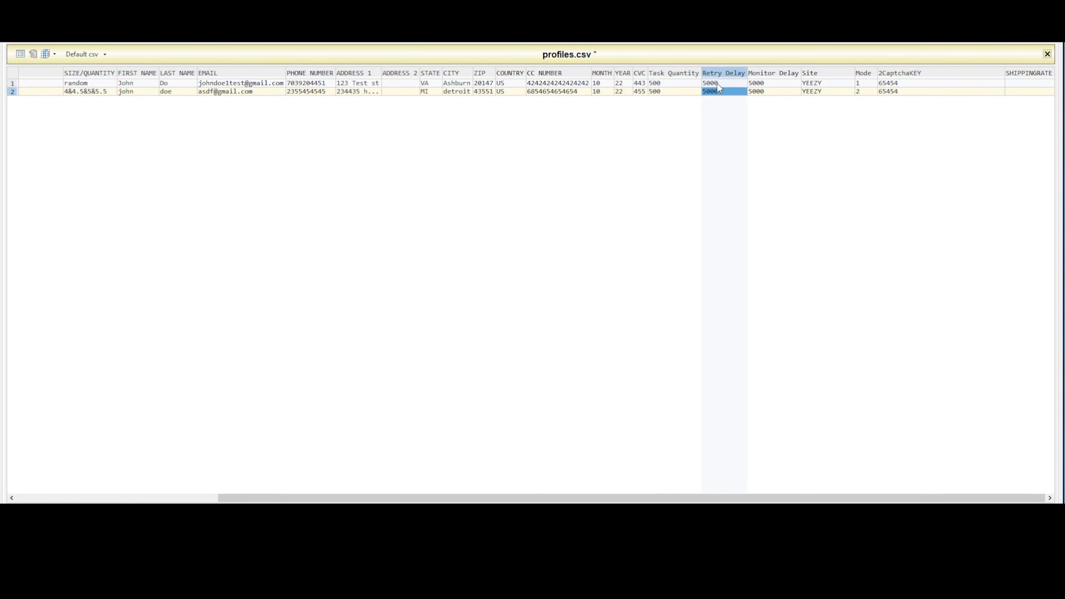
click(718, 84)
click(774, 83)
click(772, 91)
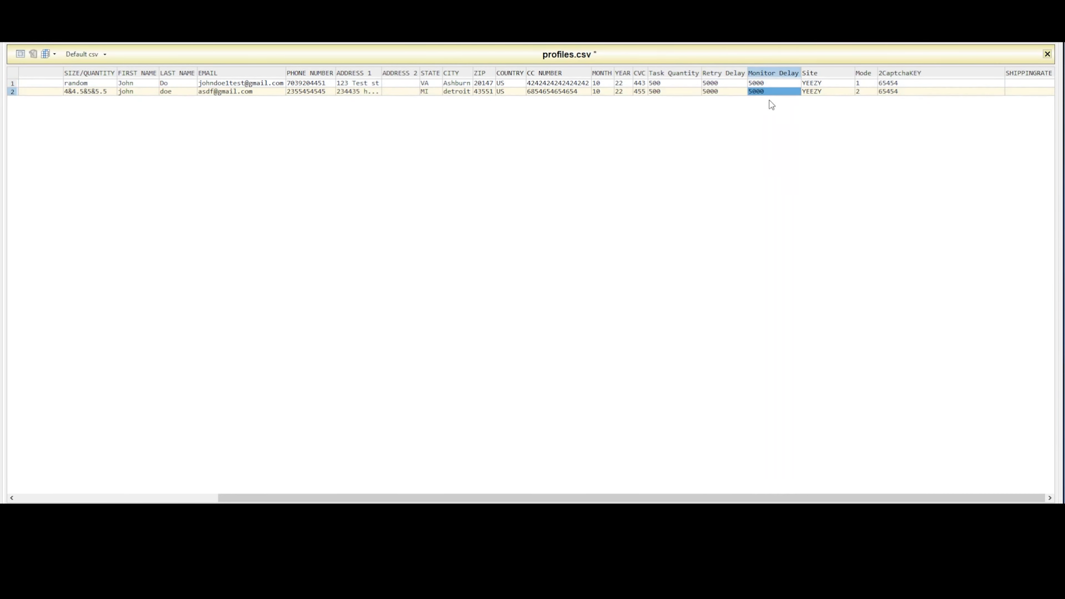
click(817, 90)
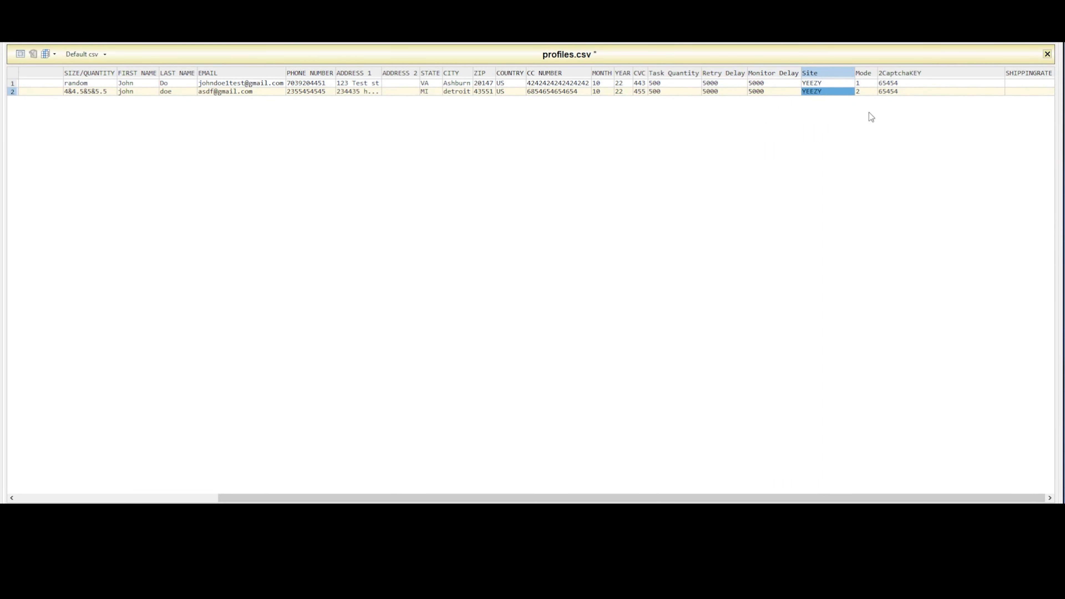
click(869, 90)
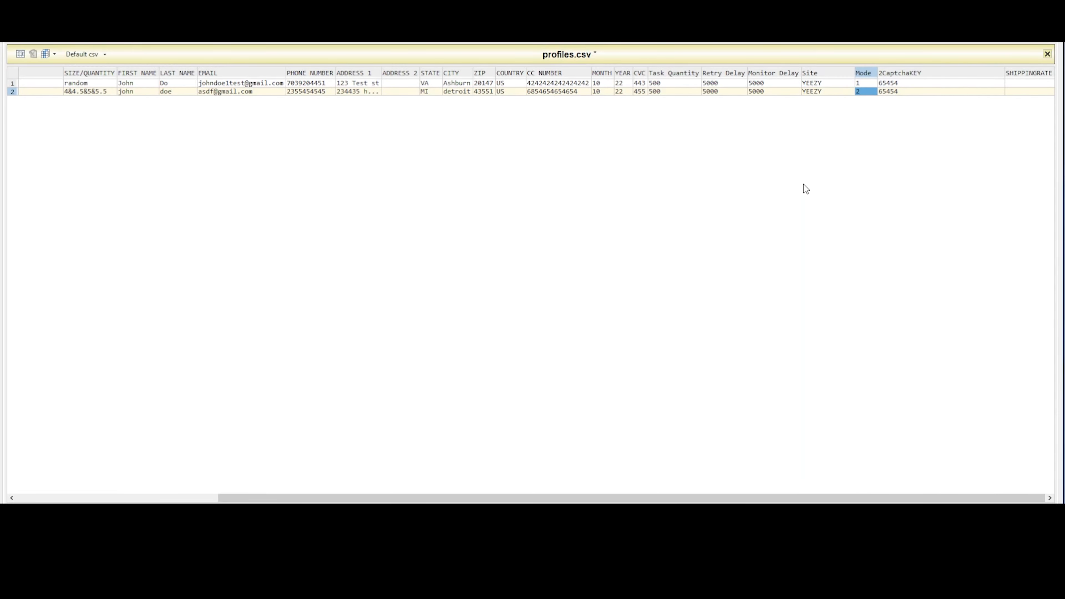
- Enter the 2Captcha API key in the 2CaptchaKEY column of both profile rows and check the two cells
click(912, 91)
text(asdf)
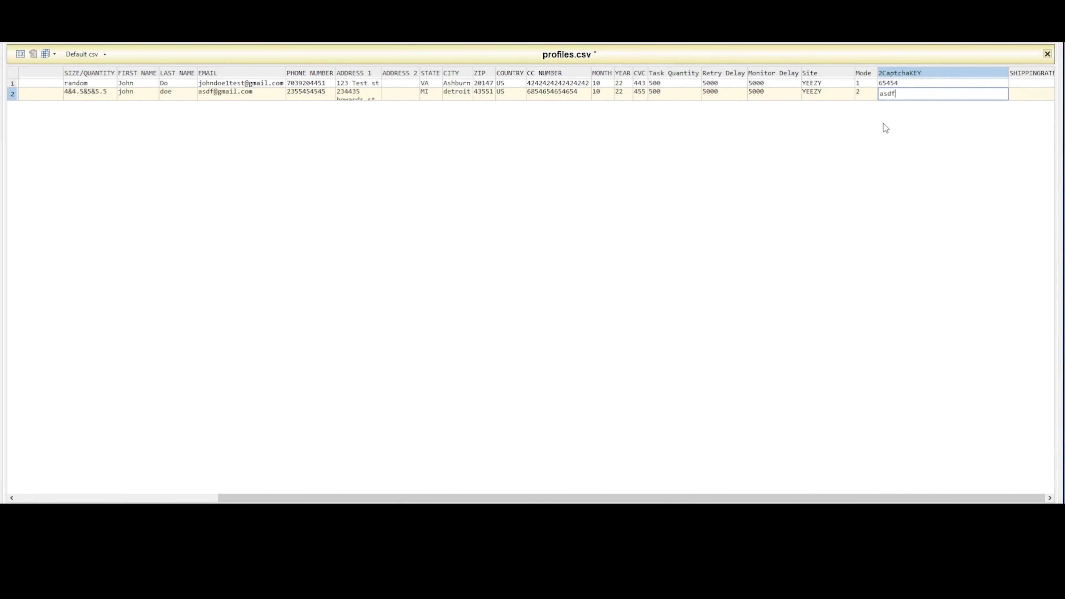
text(asdf)
key(Return)
click(910, 82)
text(asdfasdf)
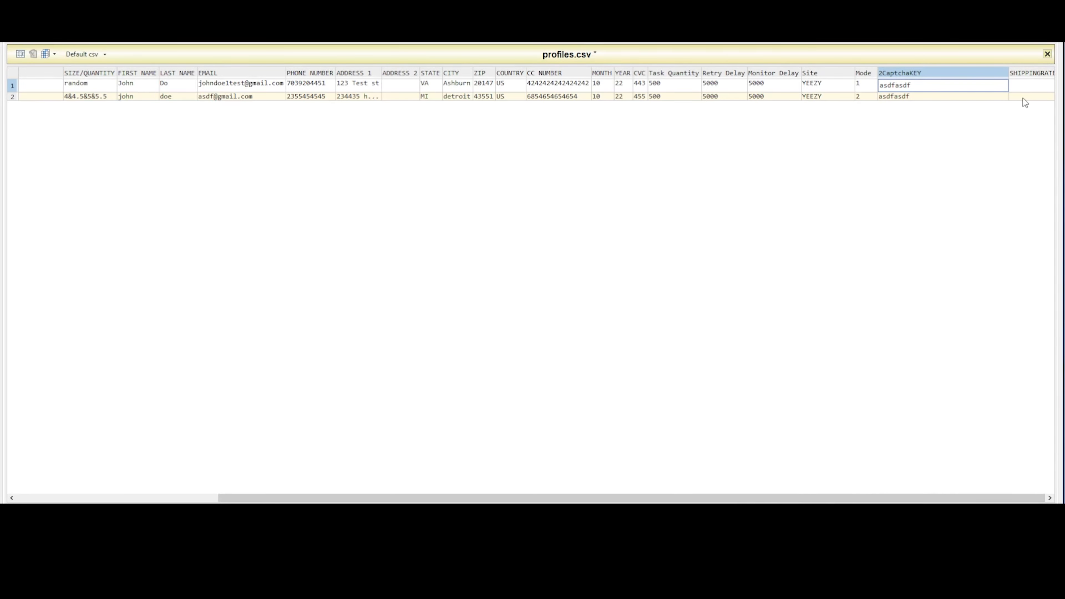
click(1029, 92)
click(923, 83)
click(922, 93)
click(919, 83)
click(921, 92)
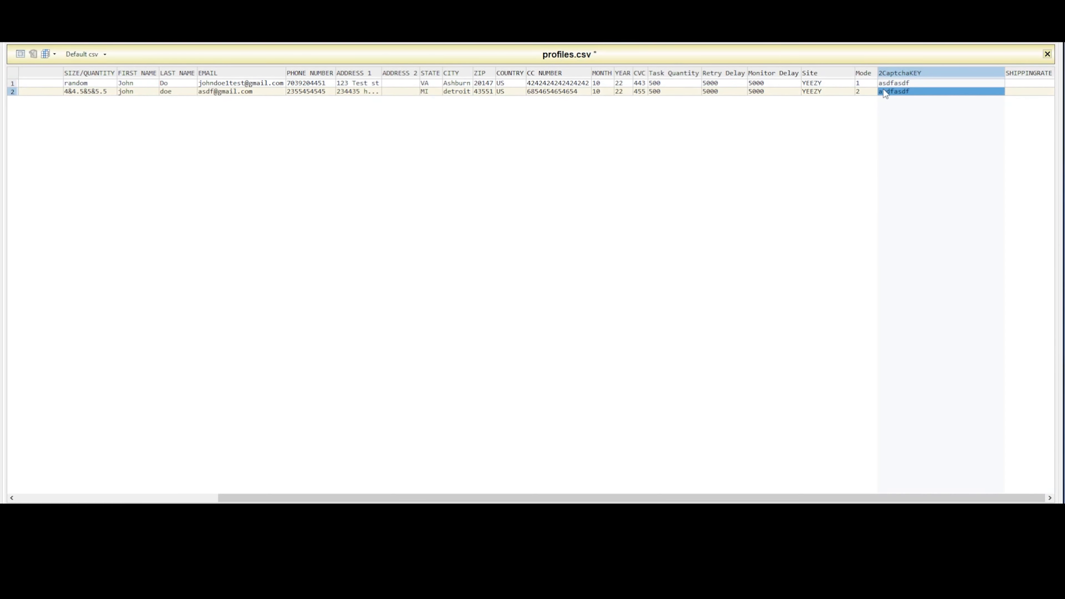
- Clear the Keyword and SIZE/QUANTITY cells of the second profile row
scroll(587, 428, left, 3)
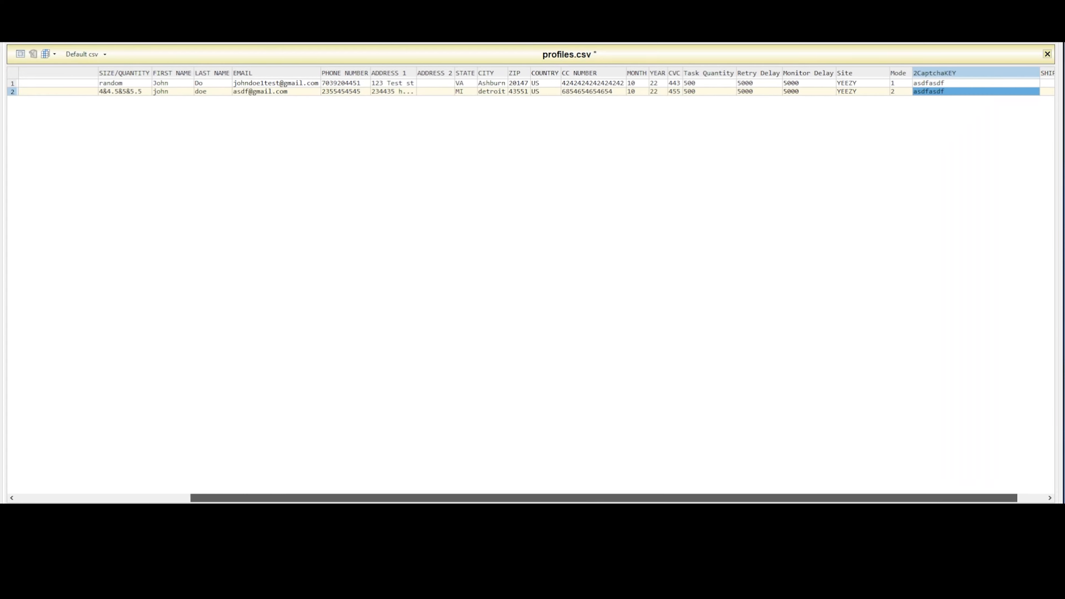
scroll(340, 398, left, 3)
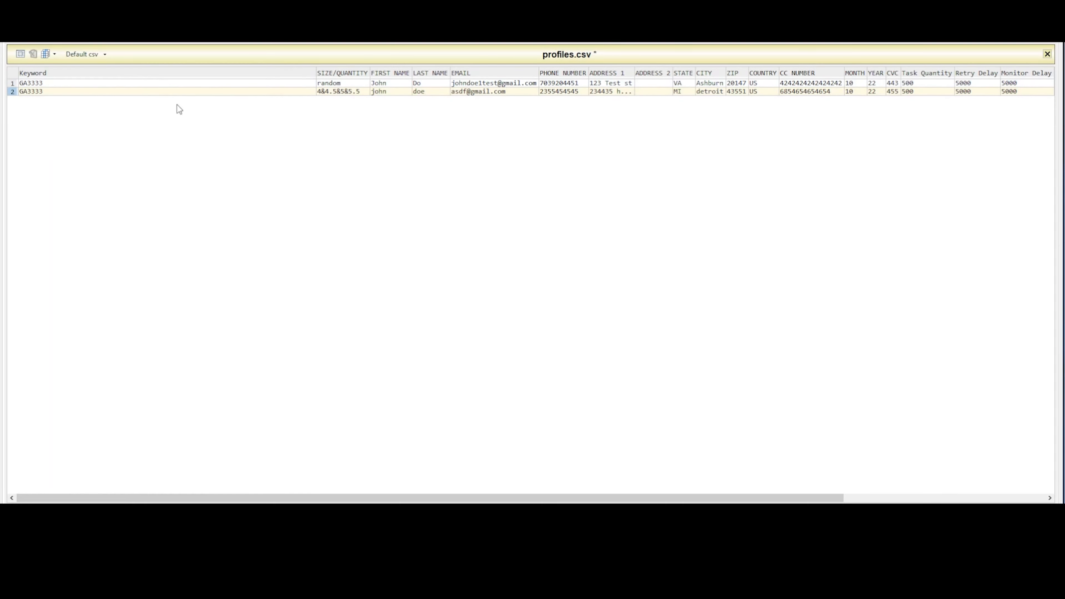
click(176, 91)
key(Delete)
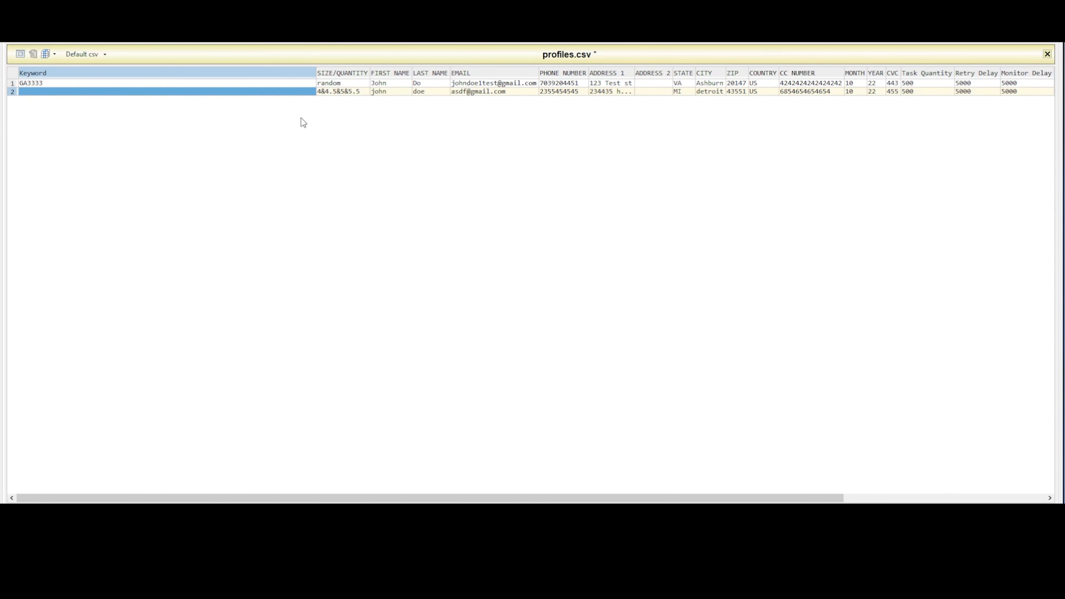
click(352, 92)
key(Delete)
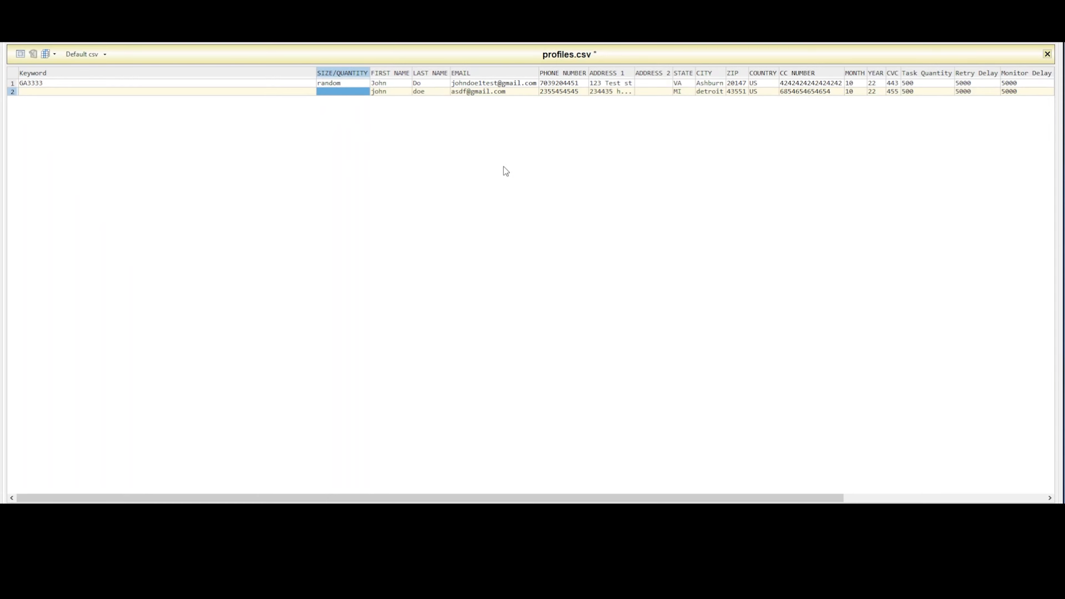
- Clear the Task Quantity, Retry Delay, Monitor Delay and Site cells of the second profile row
scroll(533, 159, right, 5)
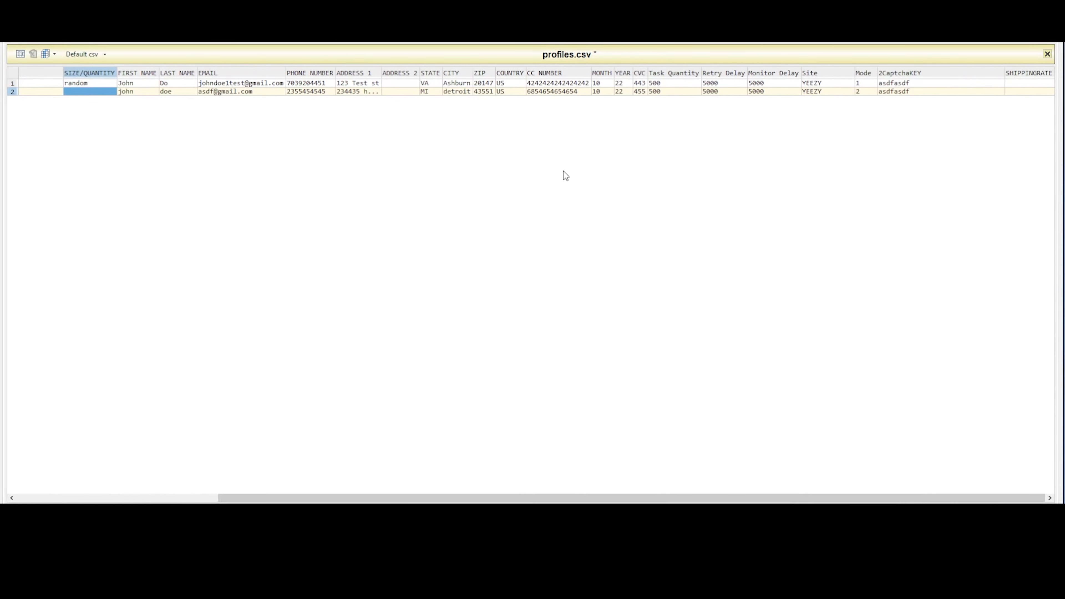
click(697, 91)
key(Delete)
click(722, 91)
key(Delete)
click(760, 92)
click(822, 92)
key(Delete)
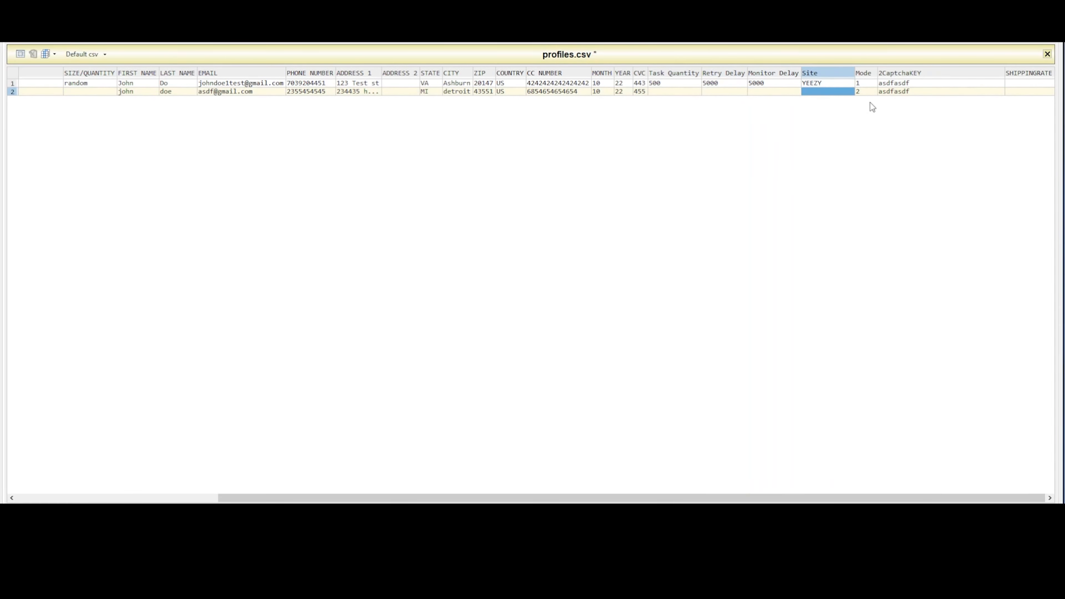
- Clear the Mode and 2CaptchaKEY cells of the second profile row
click(868, 91)
key(Delete)
click(885, 91)
key(Delete)
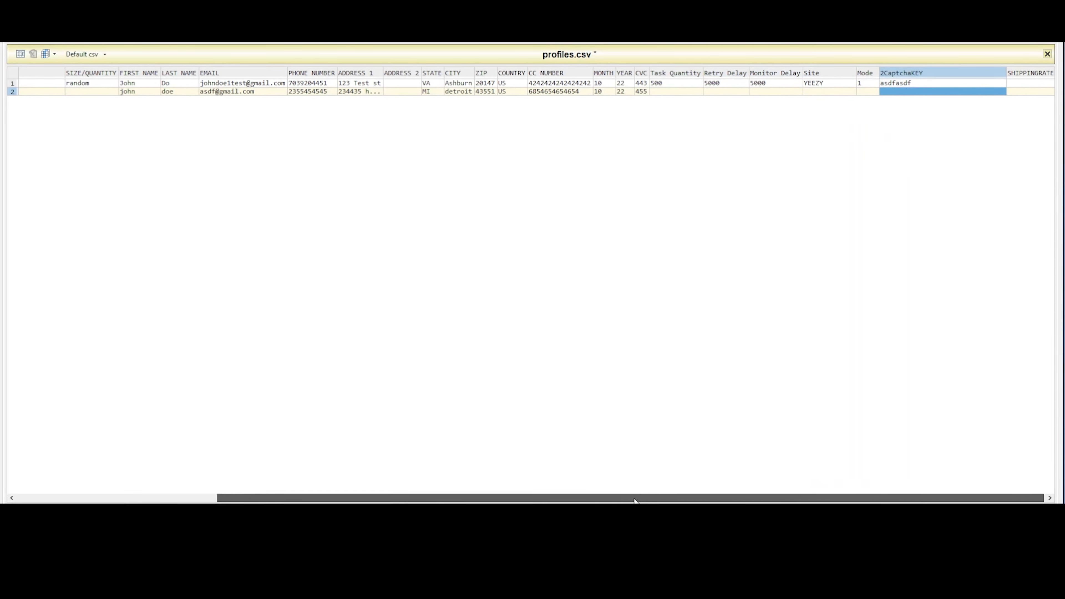
- Clear the Keyword and SIZE/QUANTITY cells of the first profile row
drag(642, 498, 441, 498)
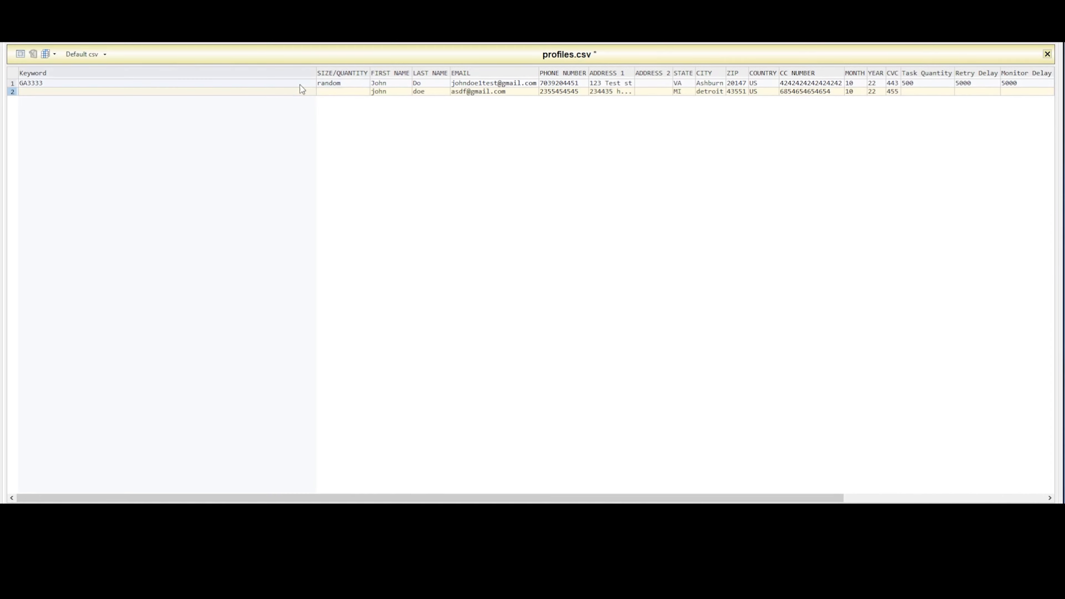
click(240, 84)
key(Delete)
click(349, 84)
key(Delete)
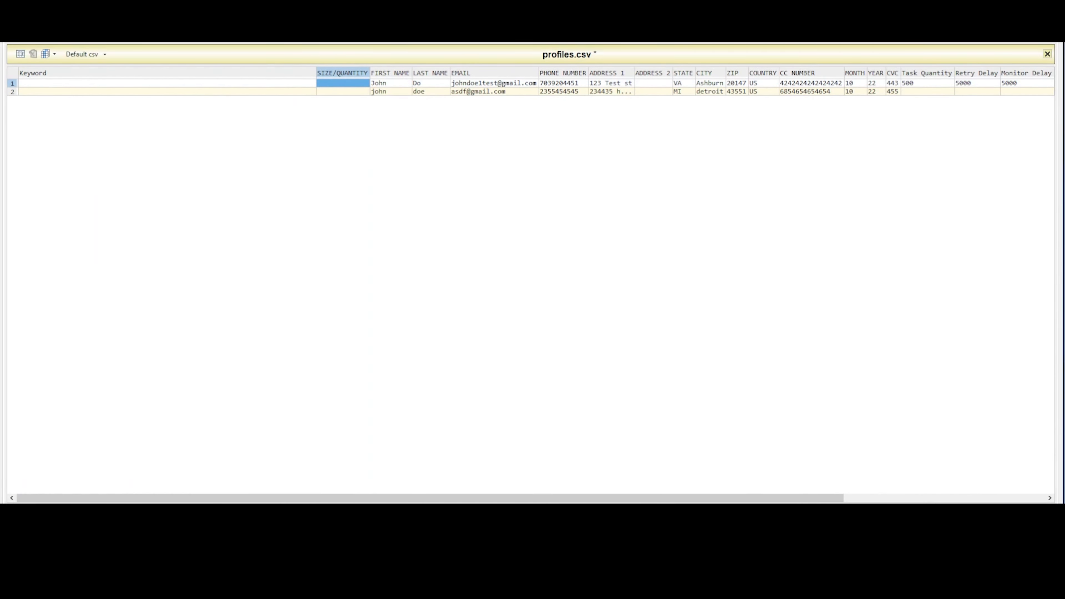
drag(429, 499, 629, 500)
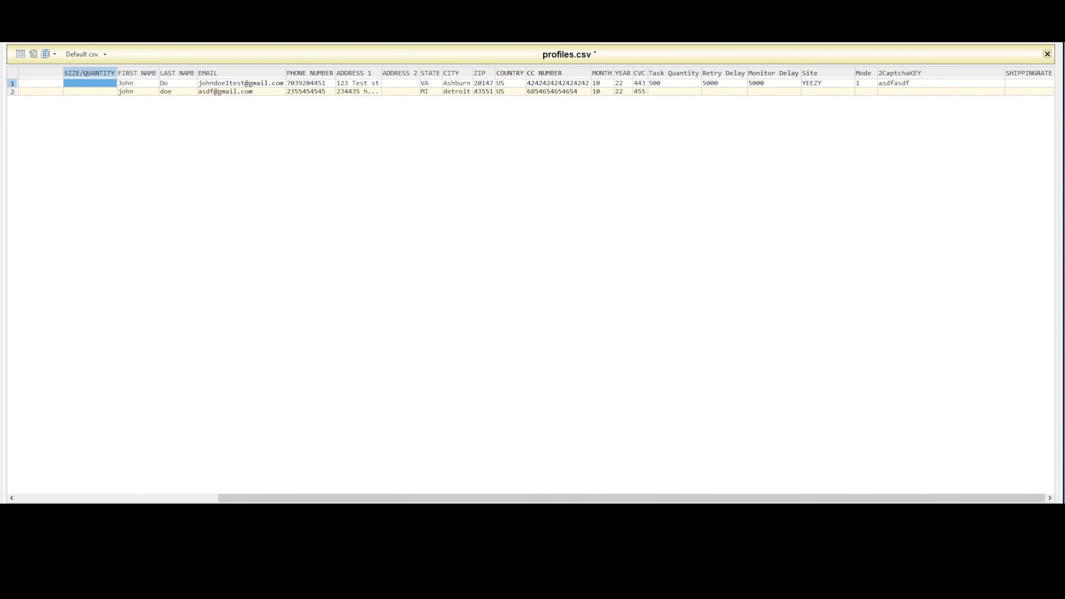
drag(504, 499, 275, 464)
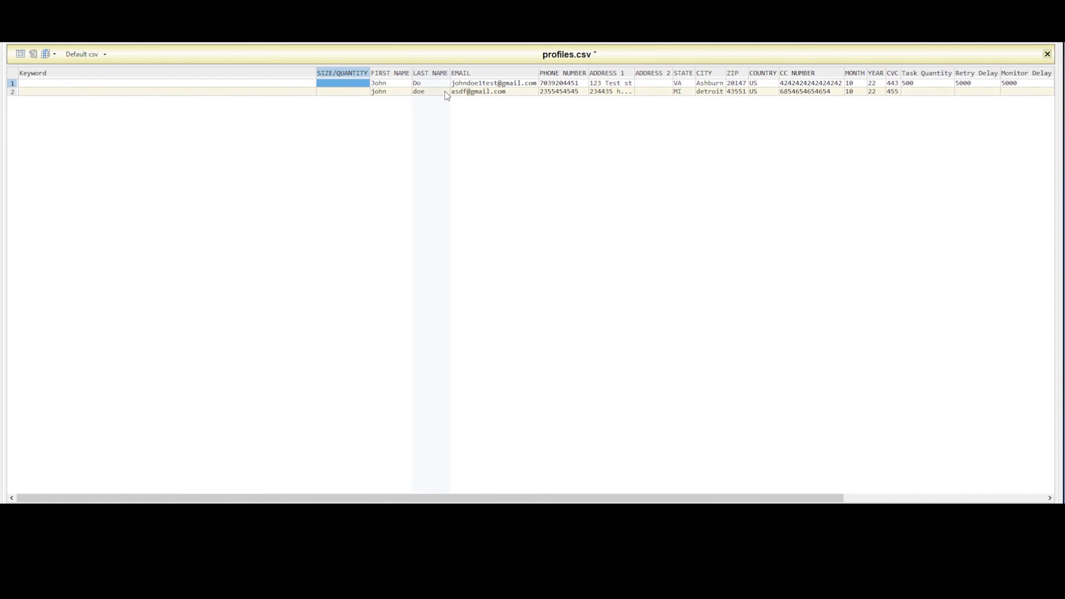
drag(392, 83, 380, 256)
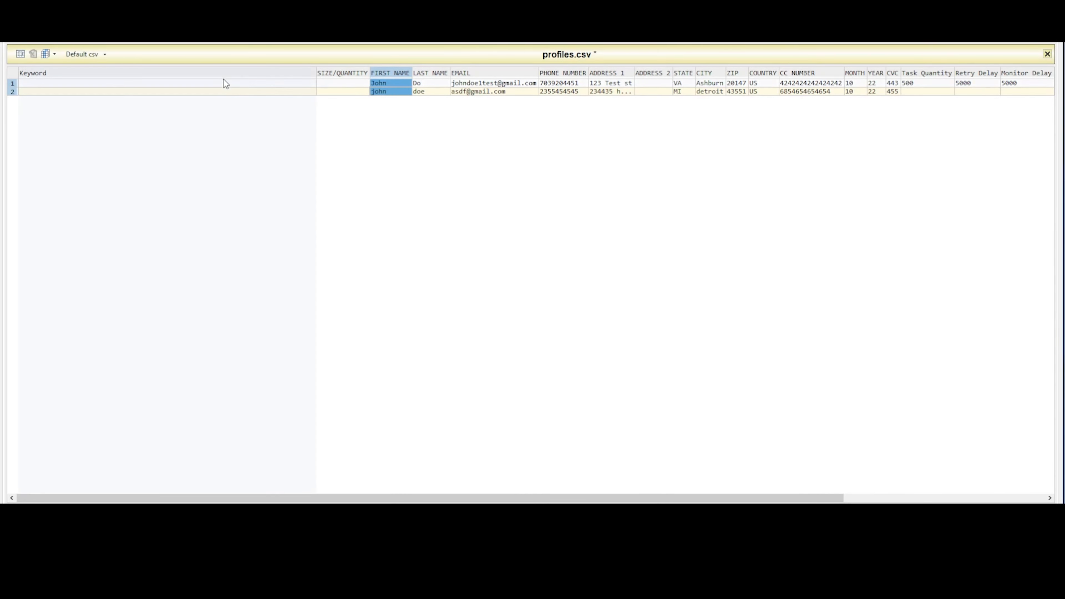
- Set the first profile row's Keyword to GH4345 and its SIZE/QUANTITY to random
click(241, 84)
text(g)
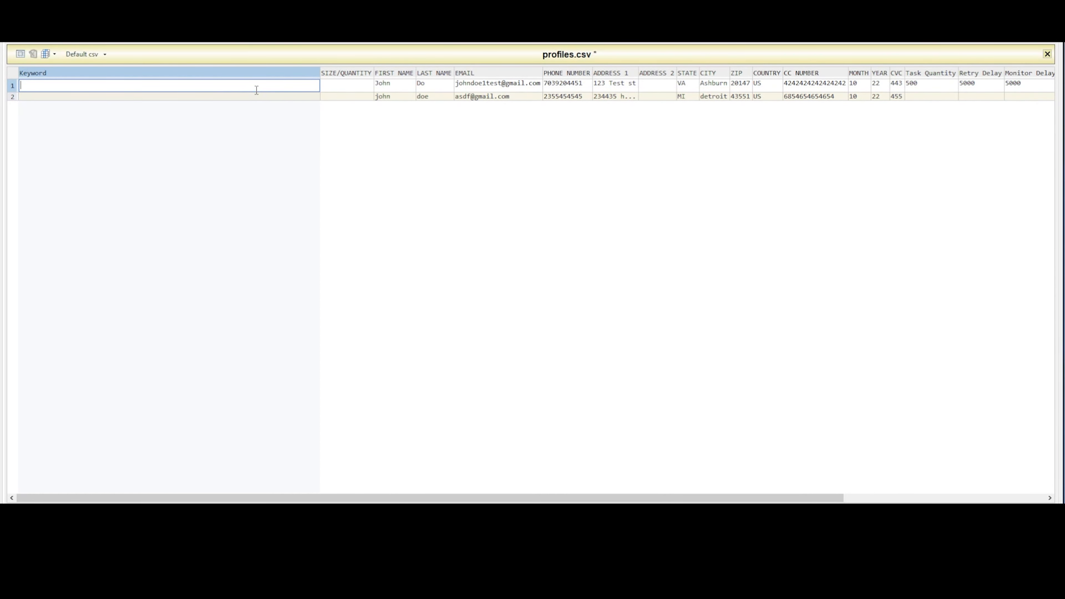
text(H4345)
key(Tab)
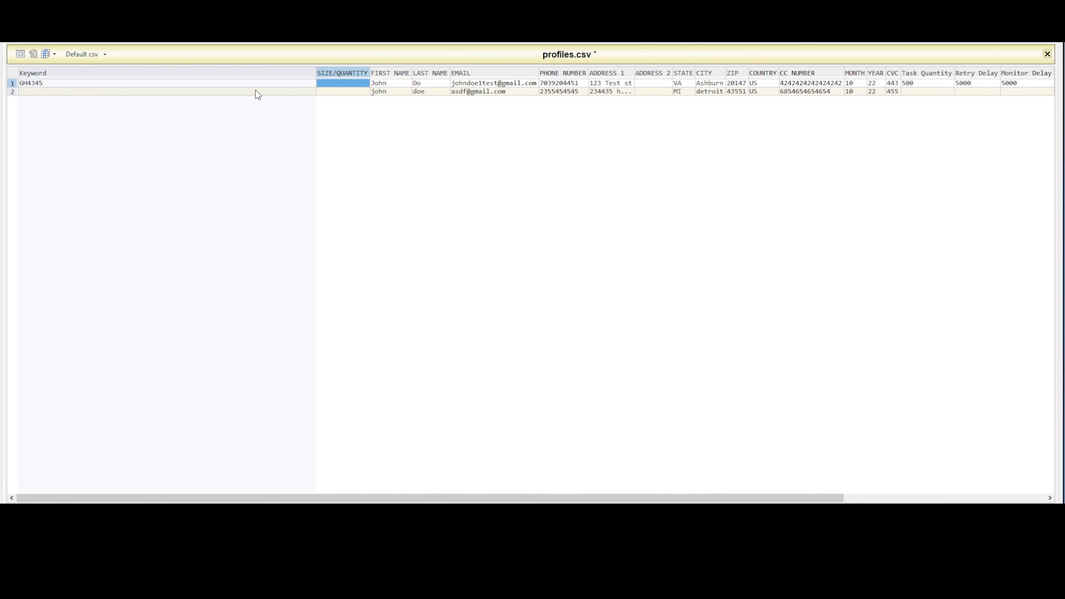
text(raond)
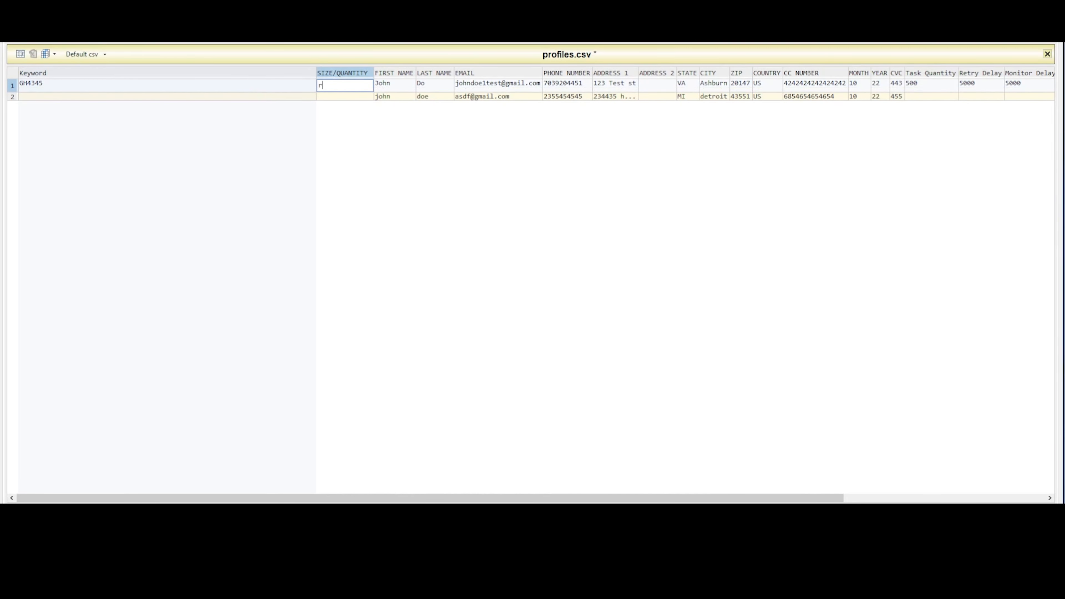
key(BackSpace)
key(BackSpace)
key(BackSpace)
text(ndom)
key(Tab)
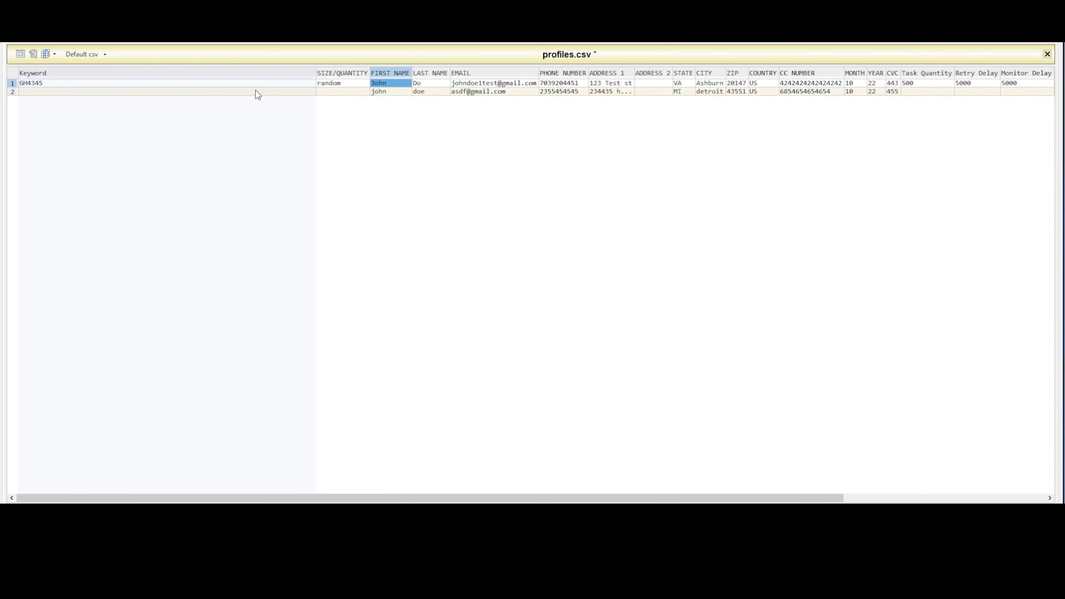
- Set the first profile row's Task Quantity to 10 and its Retry Delay to 5000
scroll(601, 127, right, 5)
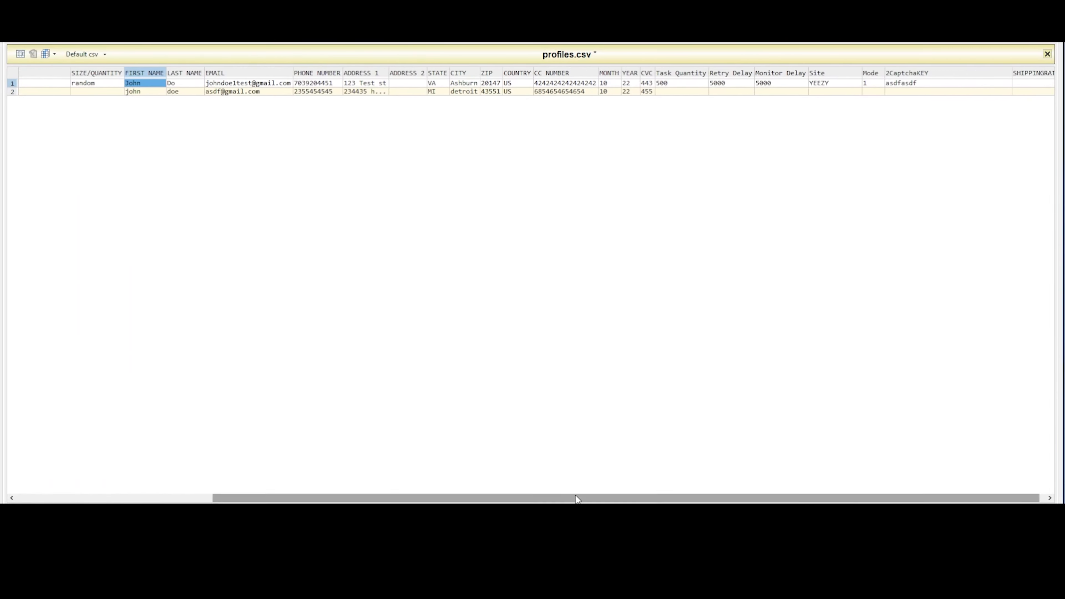
click(676, 83)
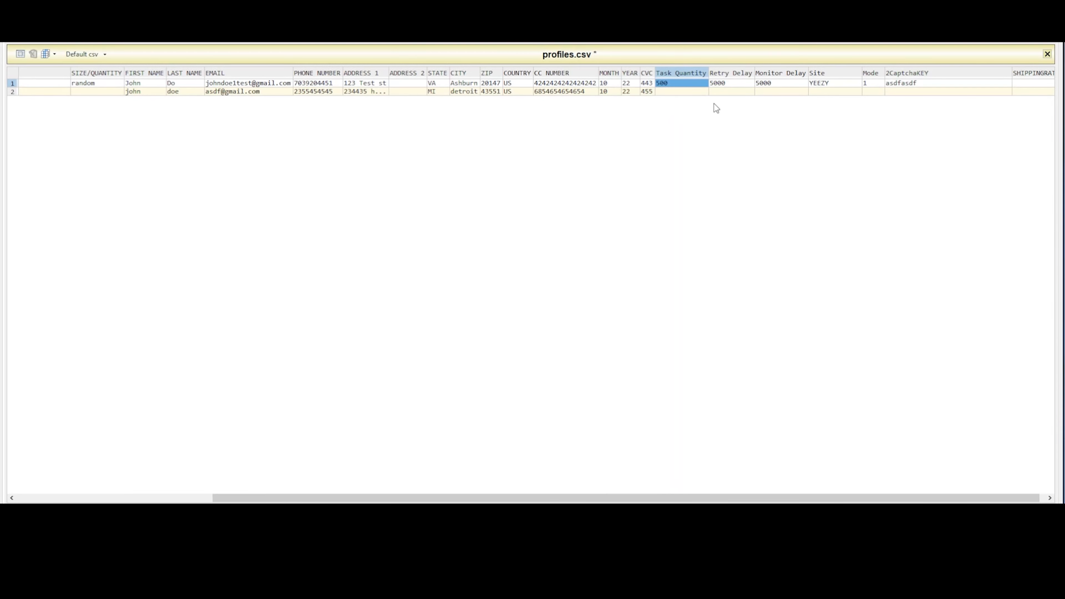
text(10)
key(Tab)
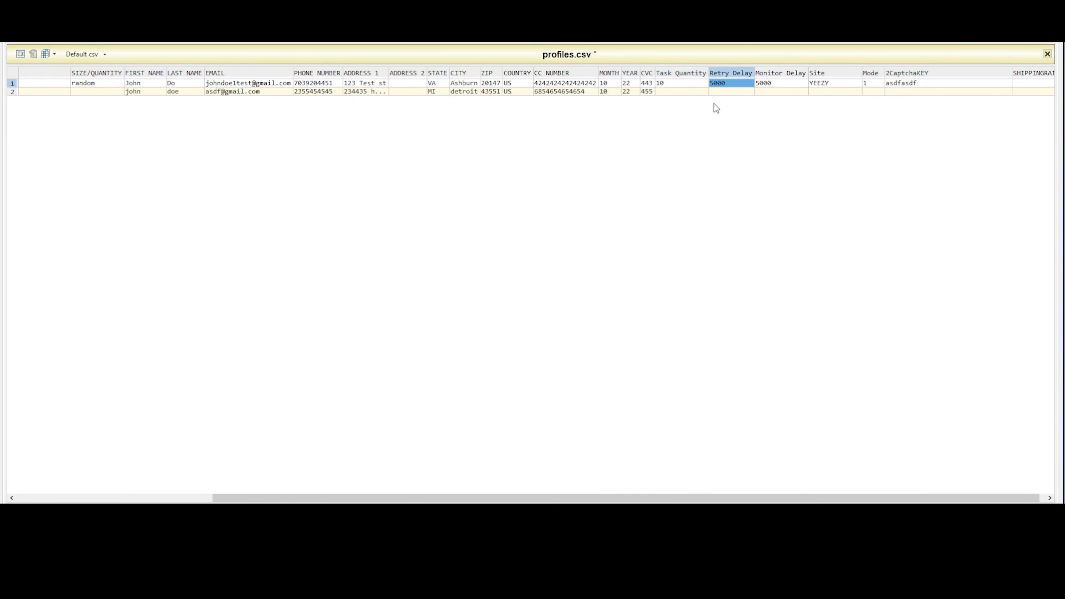
text(500)
key(Tab)
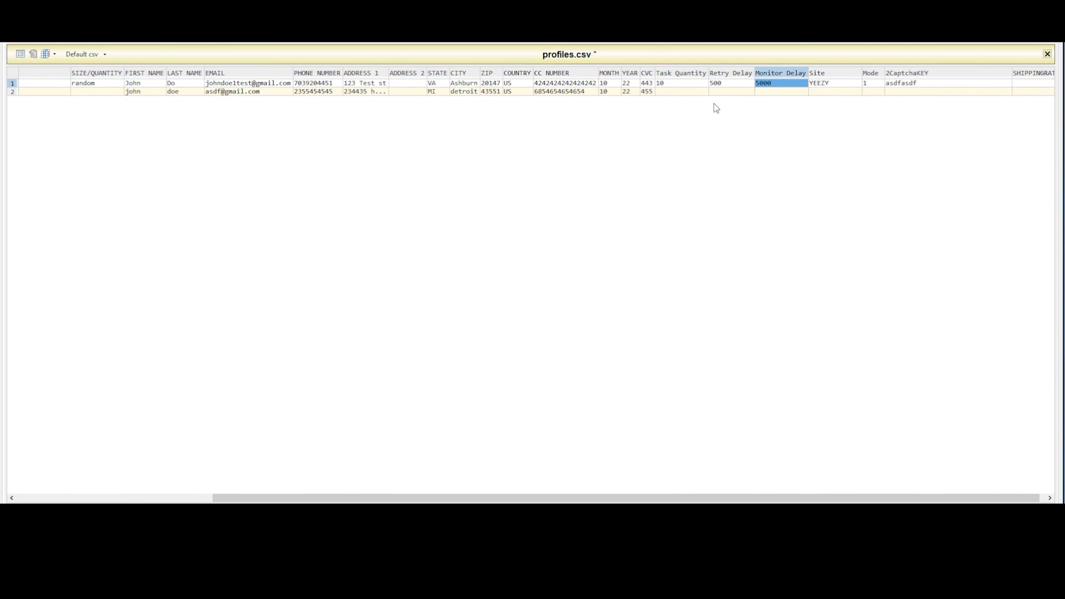
key(shift+Tab)
text(5000)
key(Return)
- Check the Site, Mode and 2CaptchaKEY cells of the first profile row
click(831, 84)
click(870, 83)
click(912, 83)
key(Left)
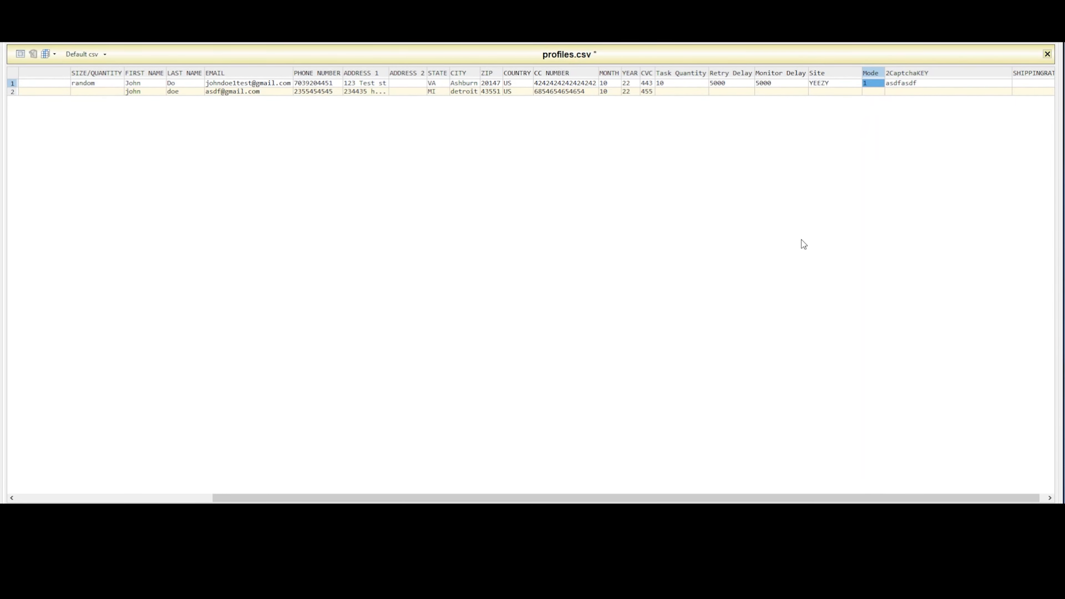
- Fill the first row's Keyword GH4345 and SIZE/QUANTITY random down into the second profile row
drag(698, 499, 397, 474)
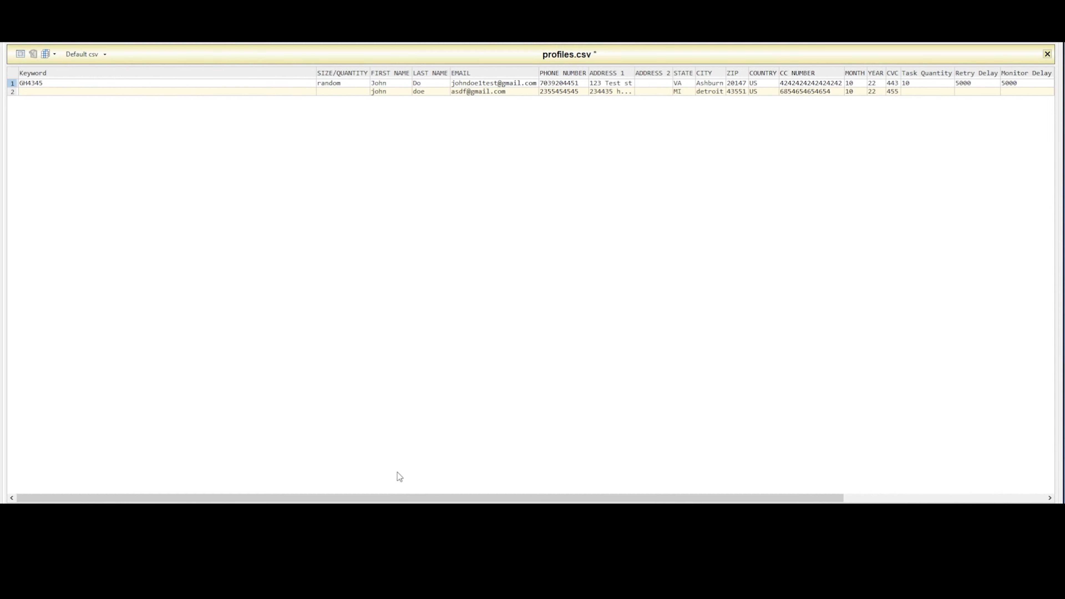
click(133, 82)
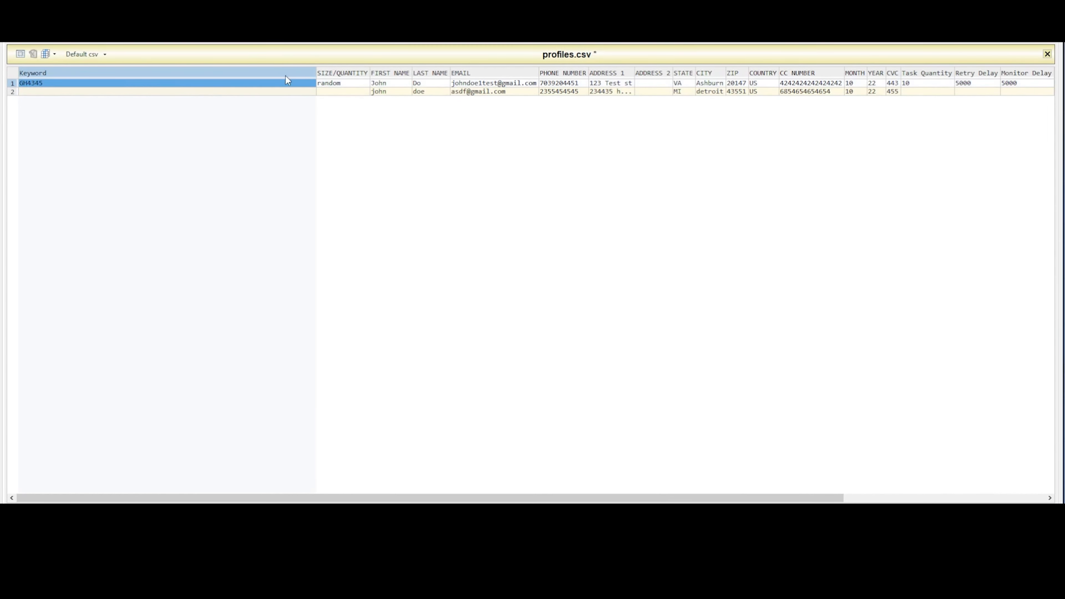
drag(285, 76, 364, 82)
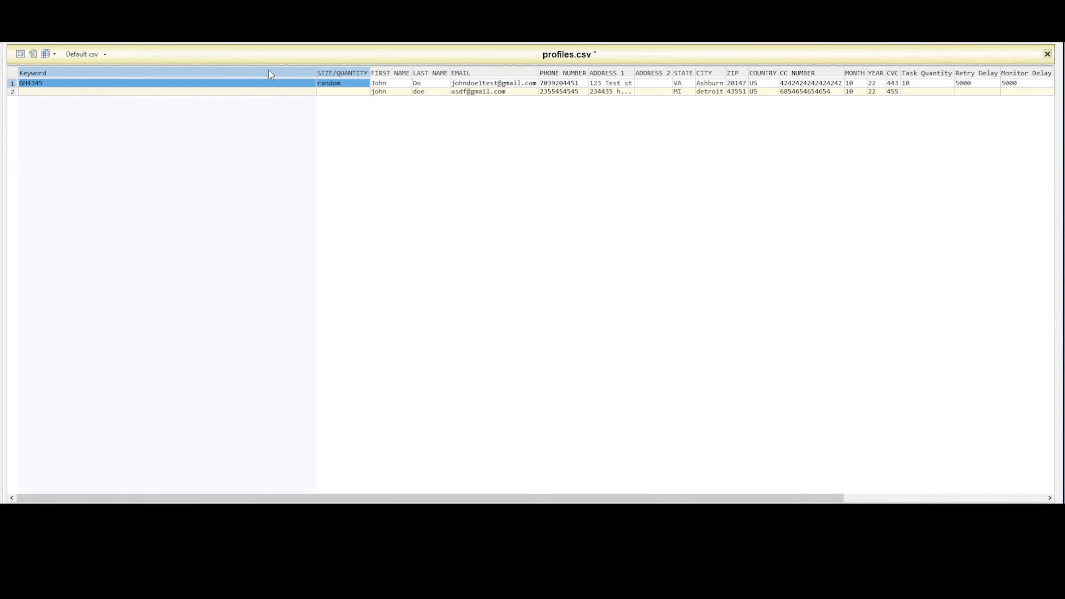
drag(264, 70, 336, 65)
key(ctrl+d)
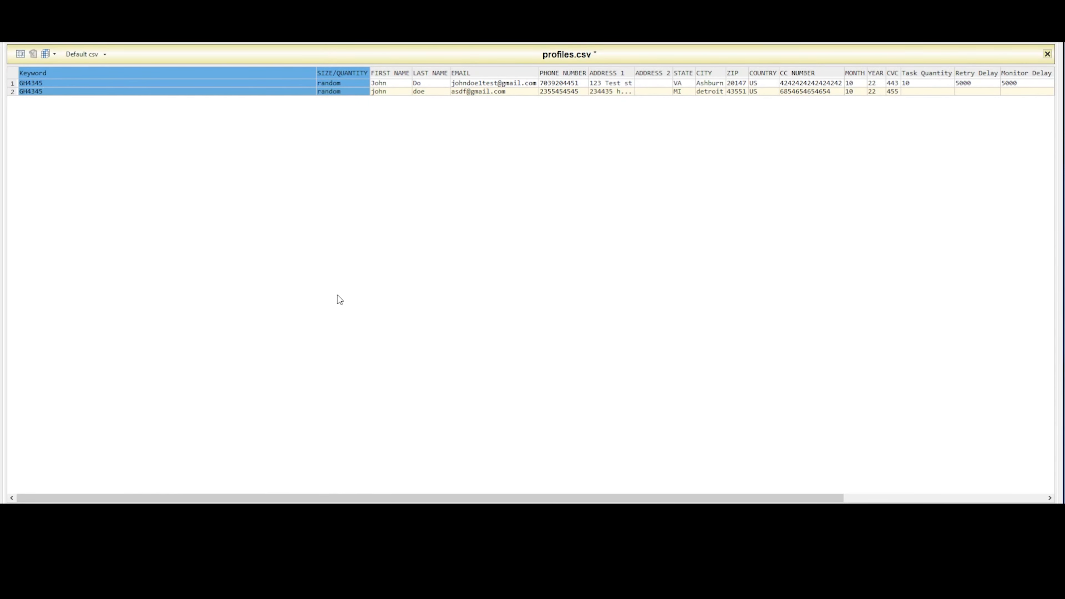
- Fill the Task Quantity of 10 and the Retry Delay and Monitor Delay of 5000 down into the second profile row
drag(505, 498, 643, 497)
click(754, 83)
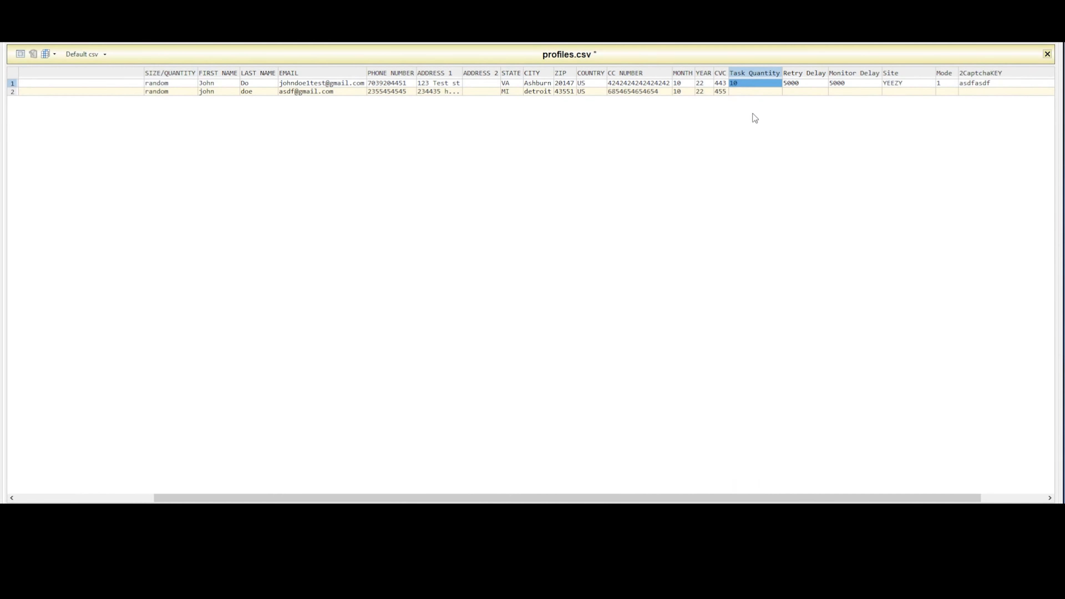
click(749, 76)
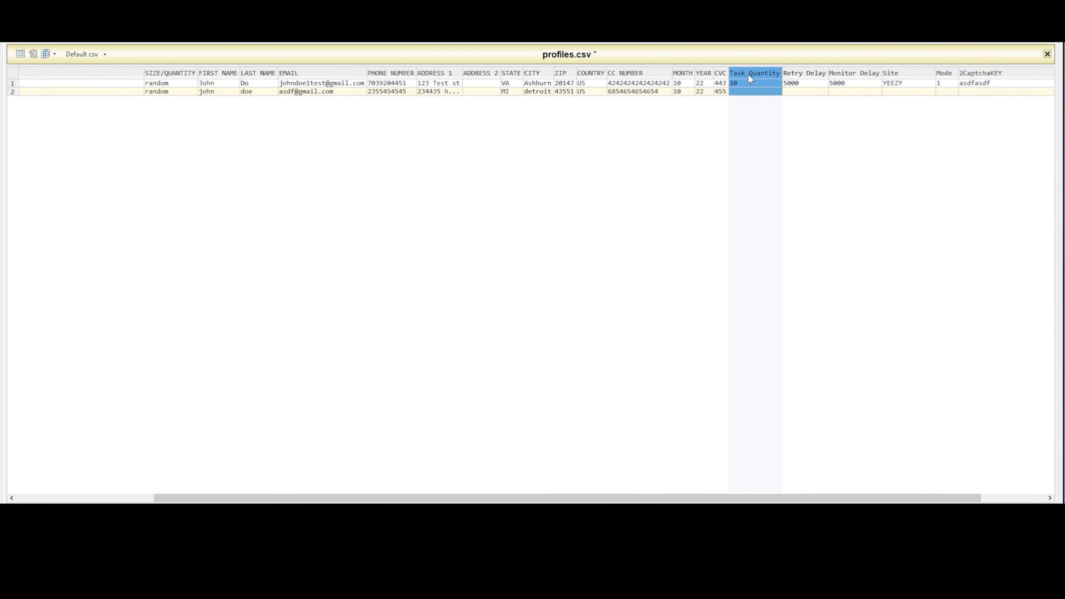
key(ctrl+d)
drag(808, 73, 889, 78)
key(ctrl+d)
- Fill the Site value YEEZY and Mode 1 from the first row down into the second profile row
scroll(537, 286, right, 5)
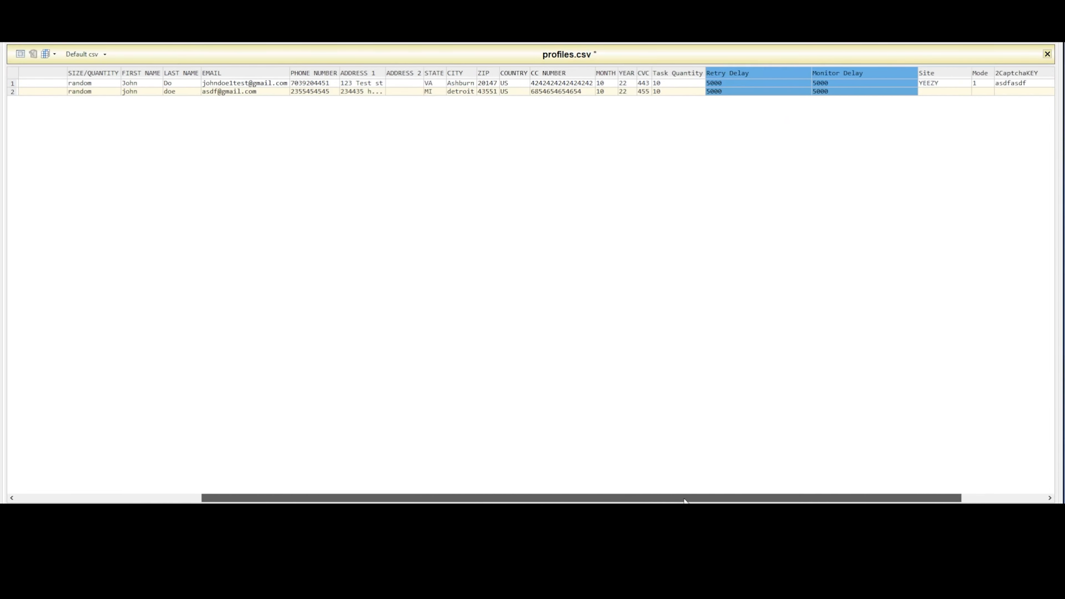
click(825, 92)
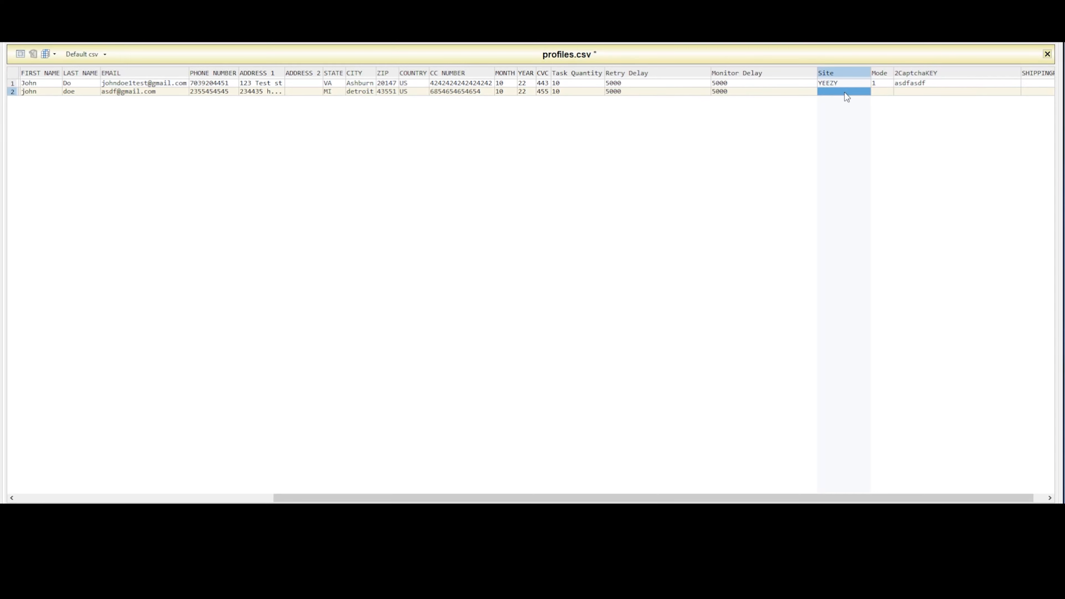
click(829, 70)
text(YEEZY)
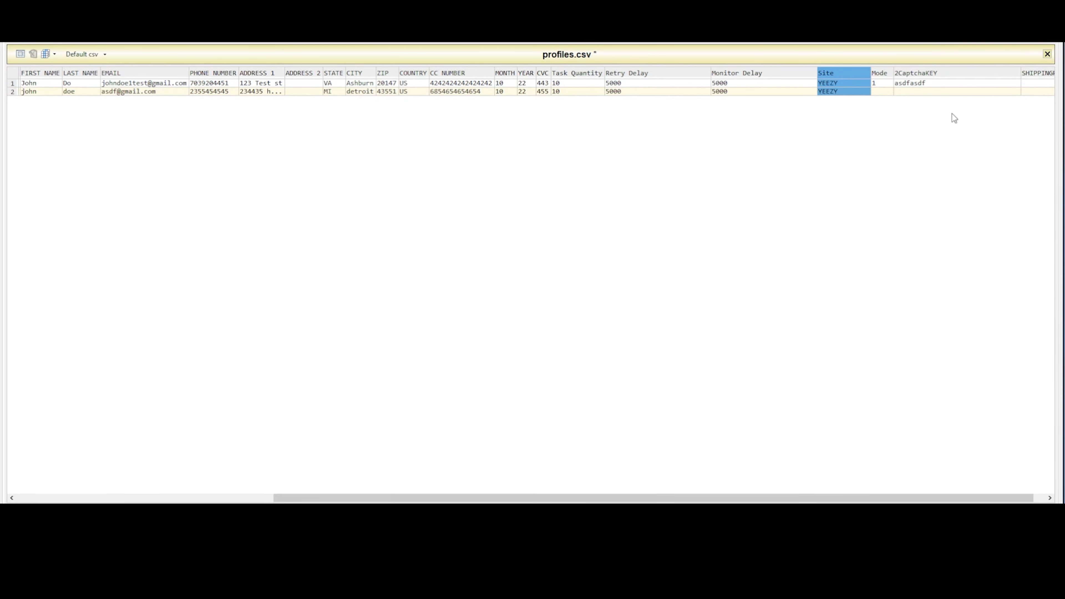
click(887, 81)
click(883, 72)
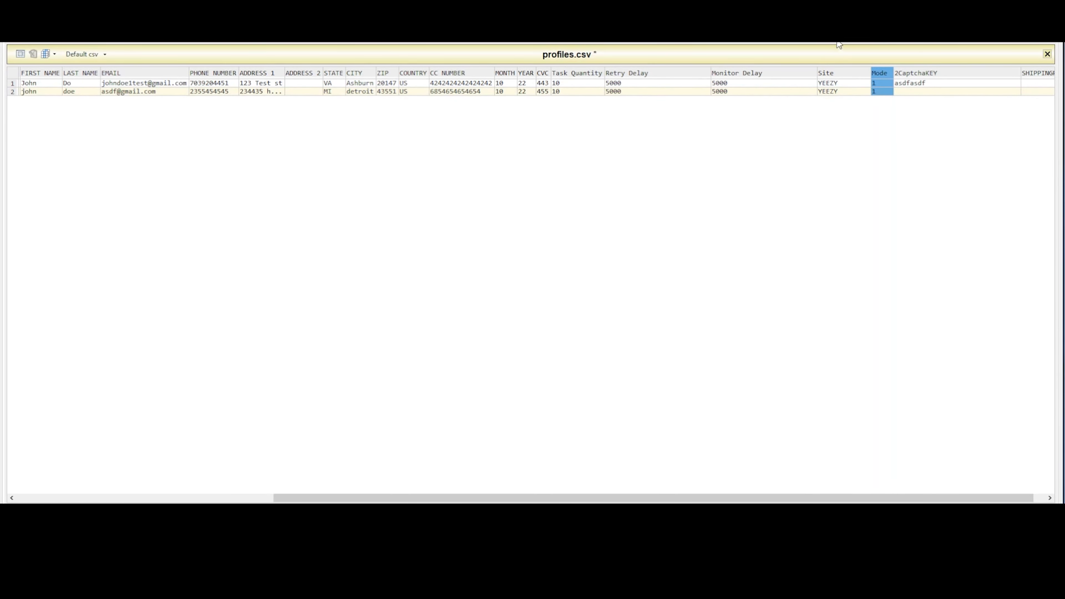
click(886, 92)
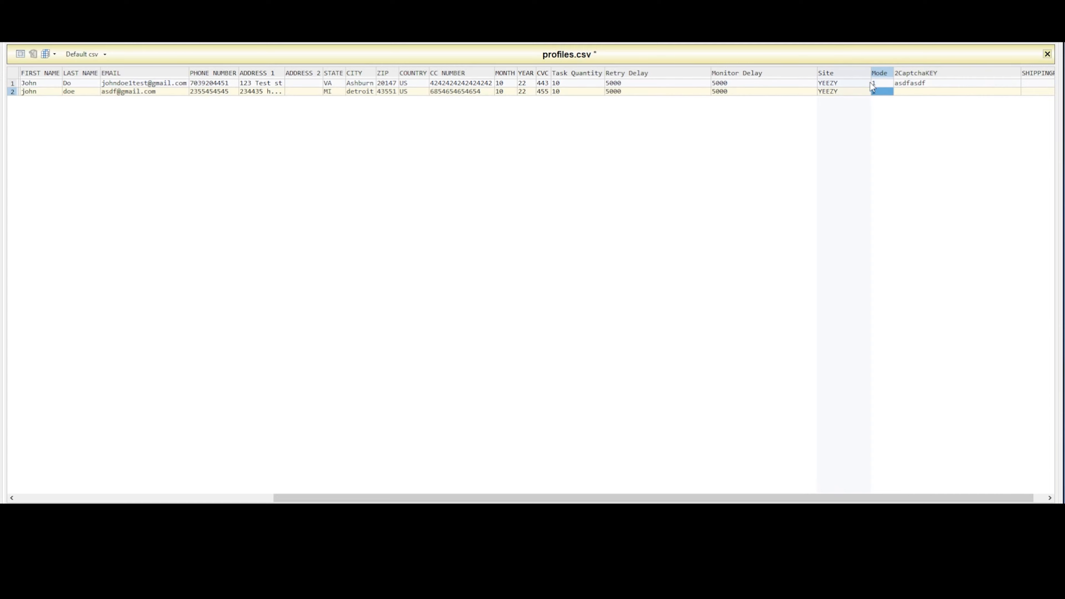
- Select the 2CaptchaKEY column across both profile rows
click(920, 83)
click(933, 75)
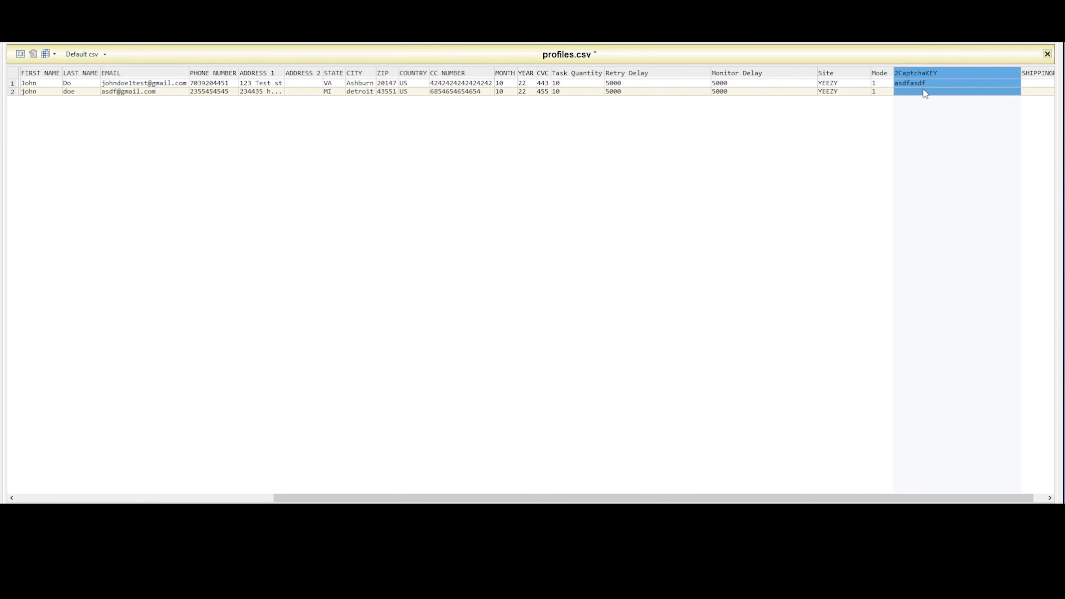
drag(730, 498, 373, 453)
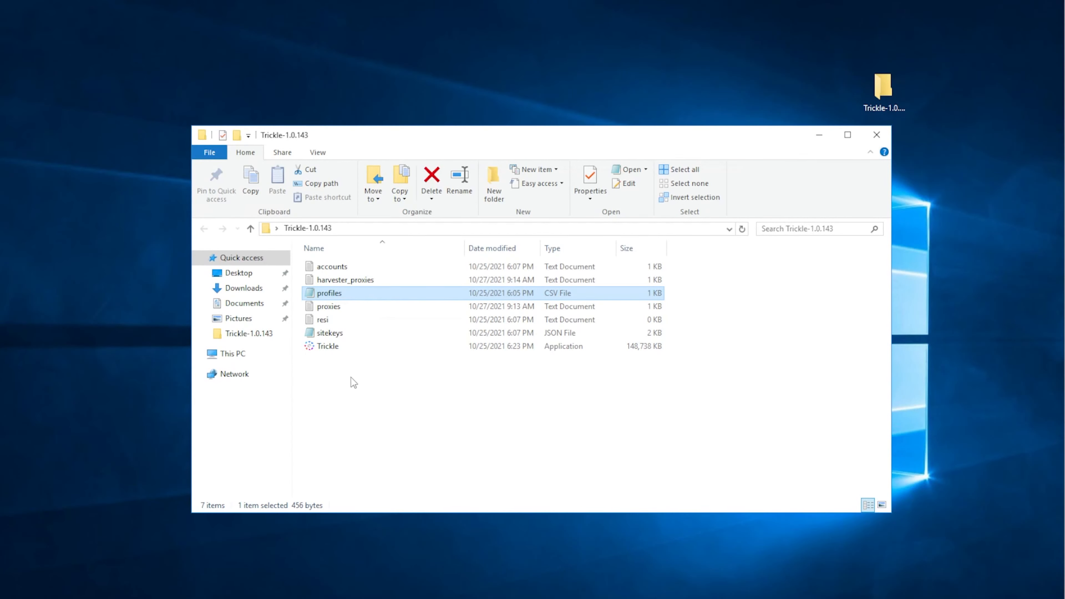
- Launch the Trickle application from the Trickle-1.0.143 folder
click(344, 343)
double_click(345, 345)
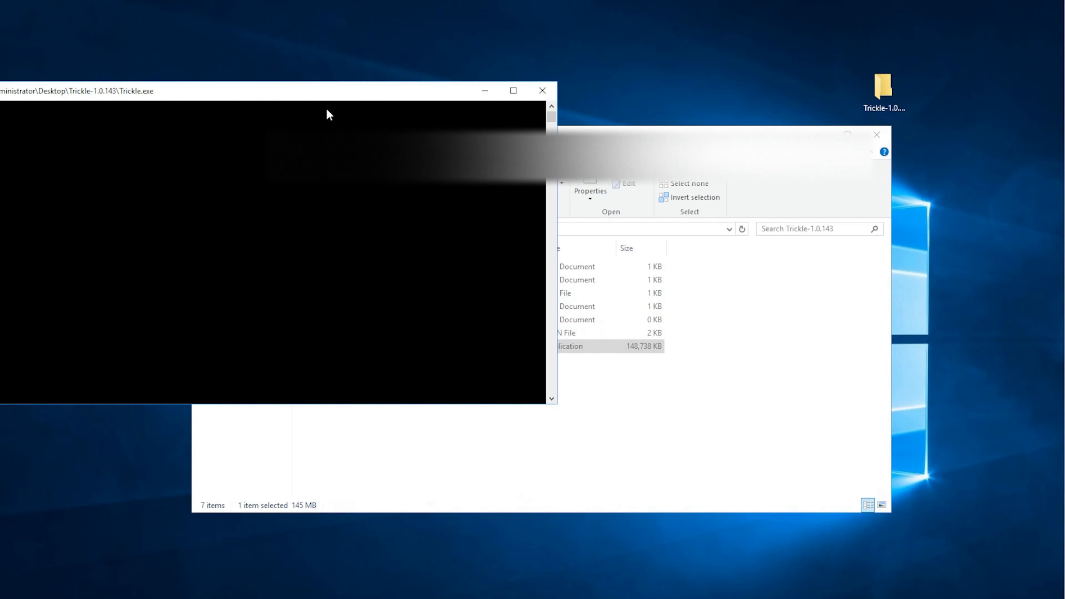
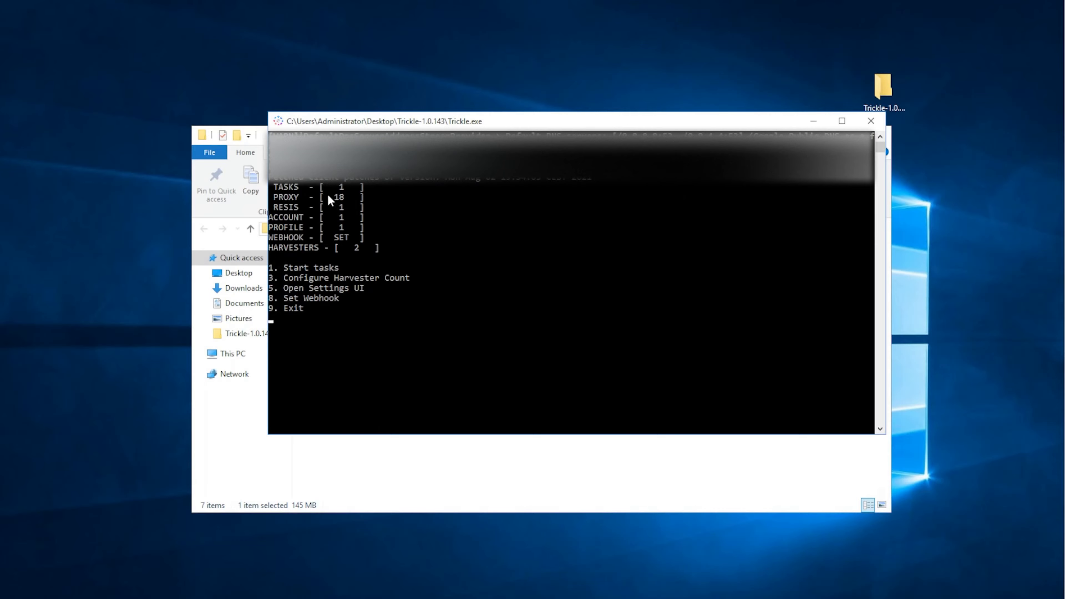
- Move the Trickle console off the folder's file list and point out the proxies and accounts files behind its counts
drag(365, 124, 565, 198)
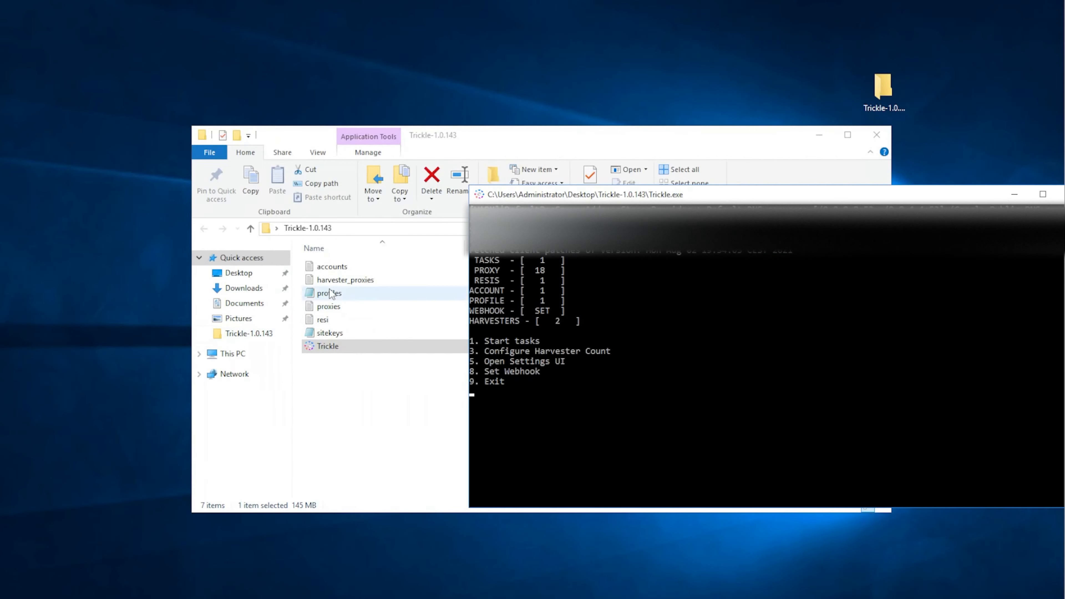
click(338, 307)
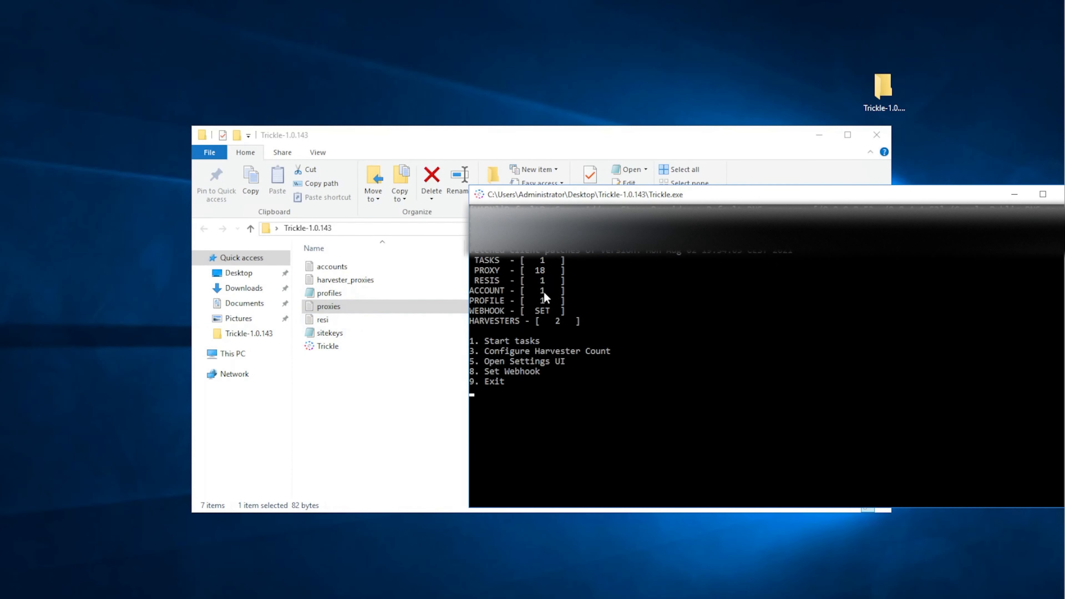
click(334, 267)
- Set the harvester count to 3 through the Configure Harvester Count option in the Trickle console
click(916, 324)
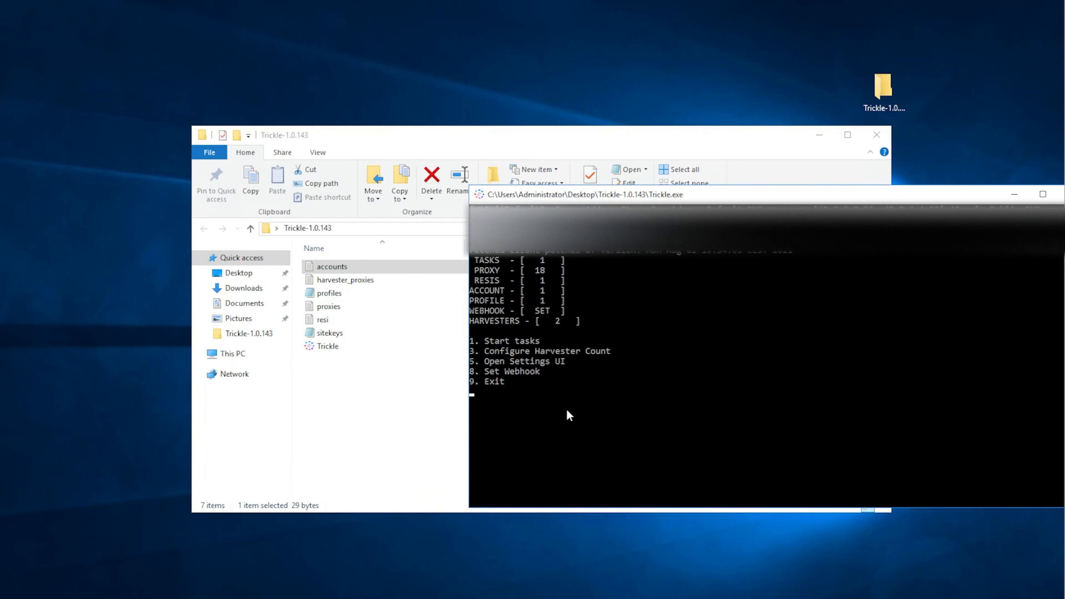
text(8)
key(BackSpace)
text(3)
key(Return)
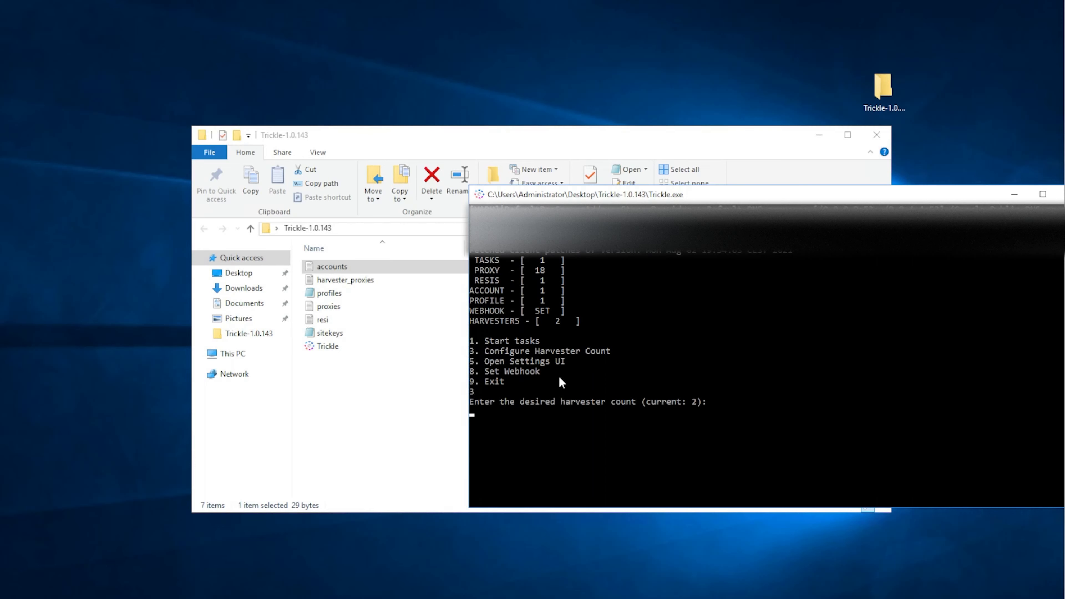
text(3)
key(Return)
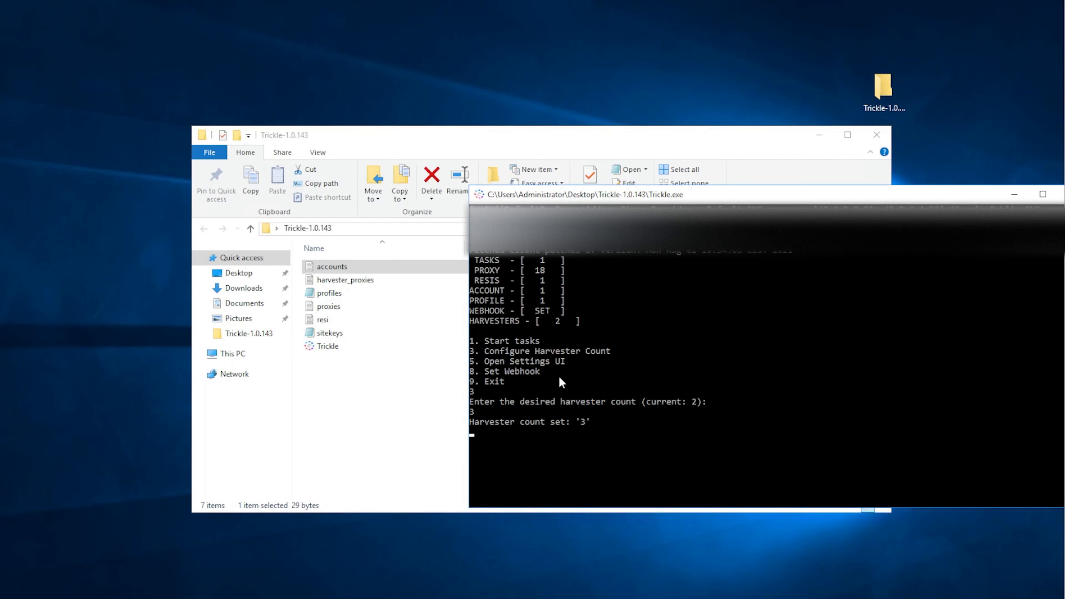
- Exit the Trickle console and relaunch the Trickle application from the Trickle-1.0.143 folder
text(9)
key(Return)
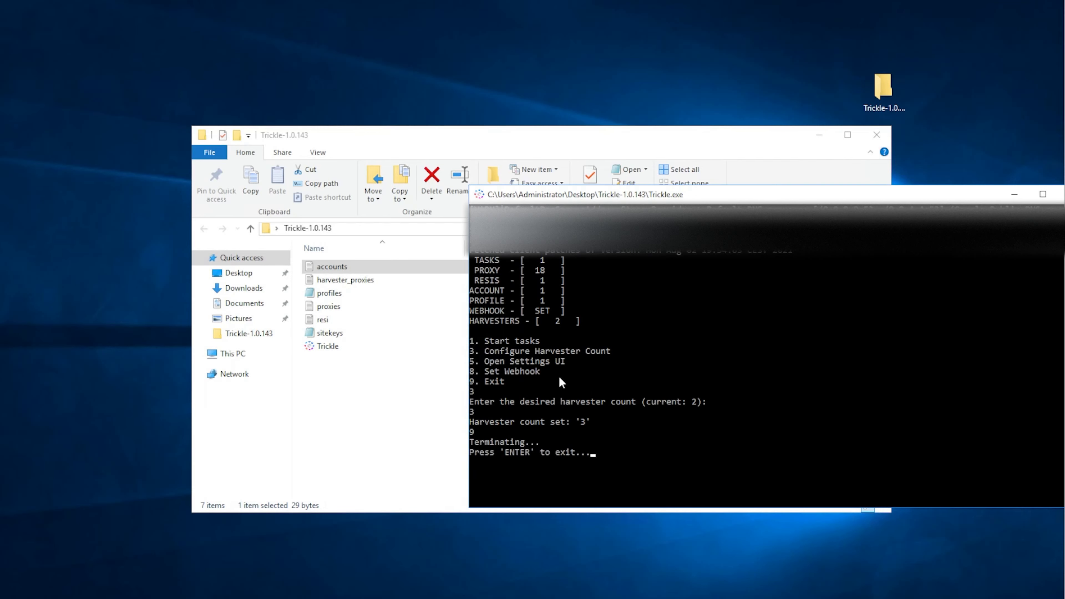
key(Return)
right_click(552, 368)
click(379, 346)
double_click(378, 347)
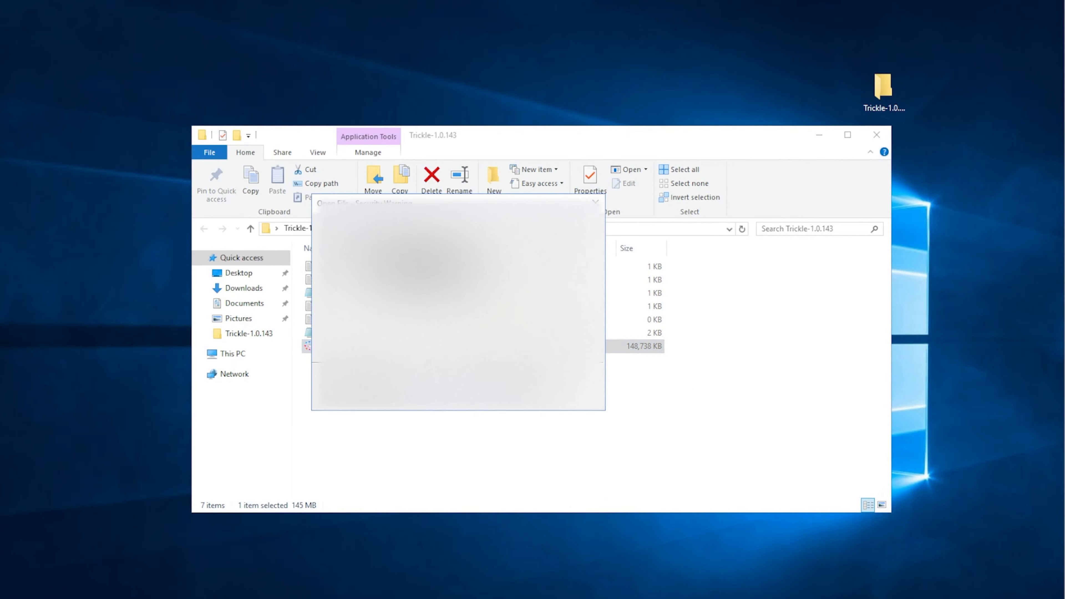
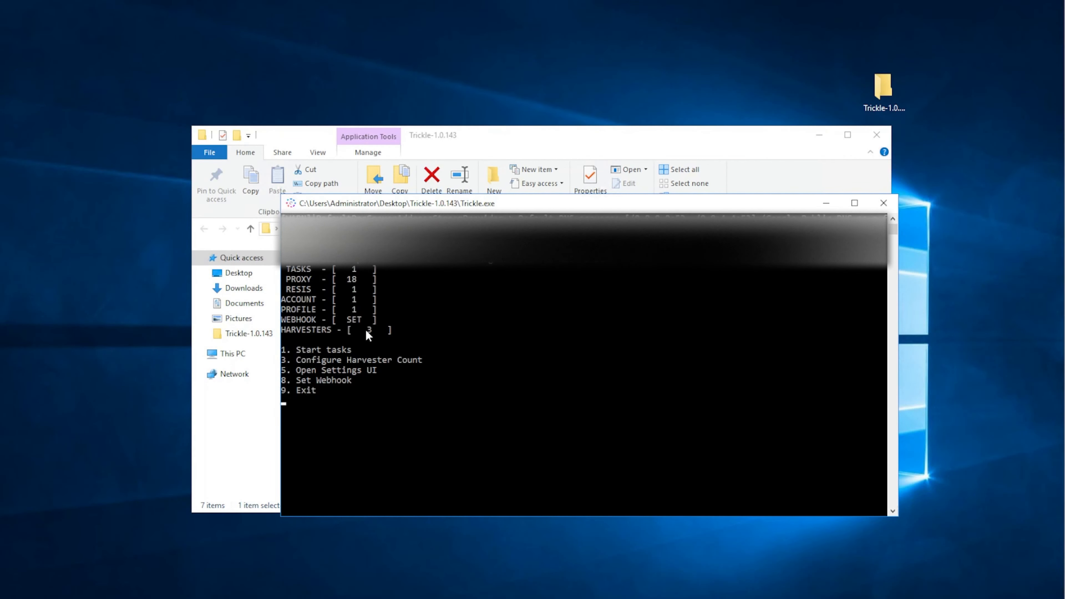
- Exit the Trickle console with option 9 and clear the file selection in the Trickle-1.0.143 folder
text(1)
key(BackSpace)
click(289, 415)
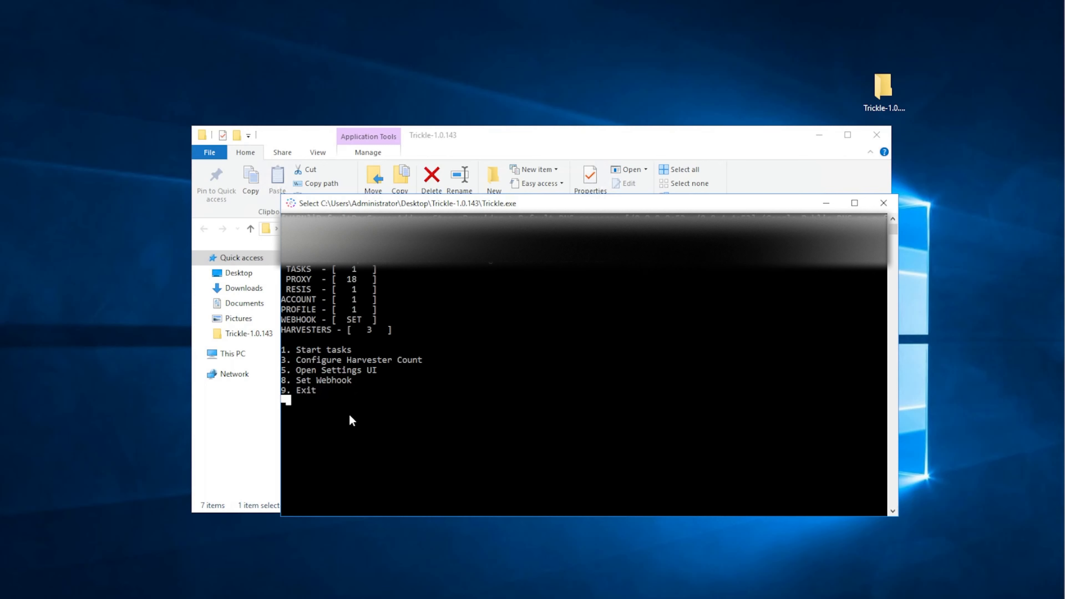
text(9)
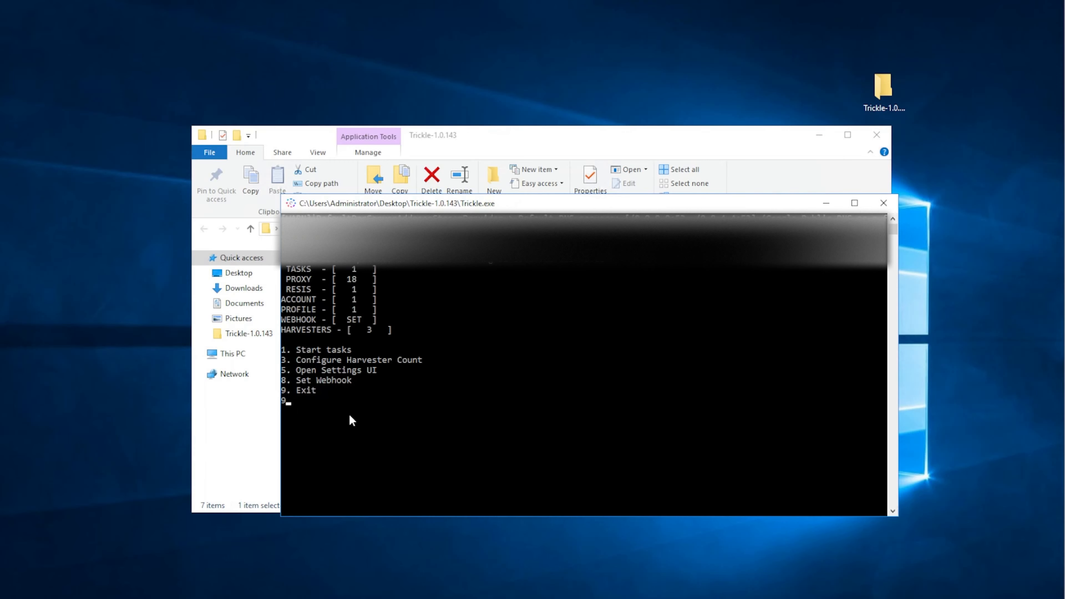
key(Return)
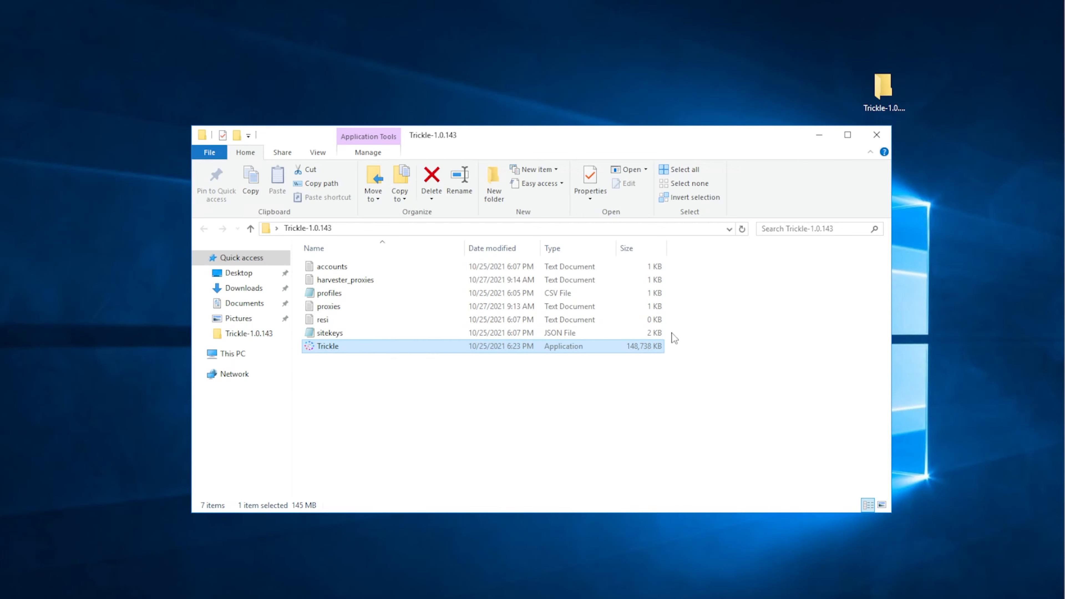
click(698, 387)
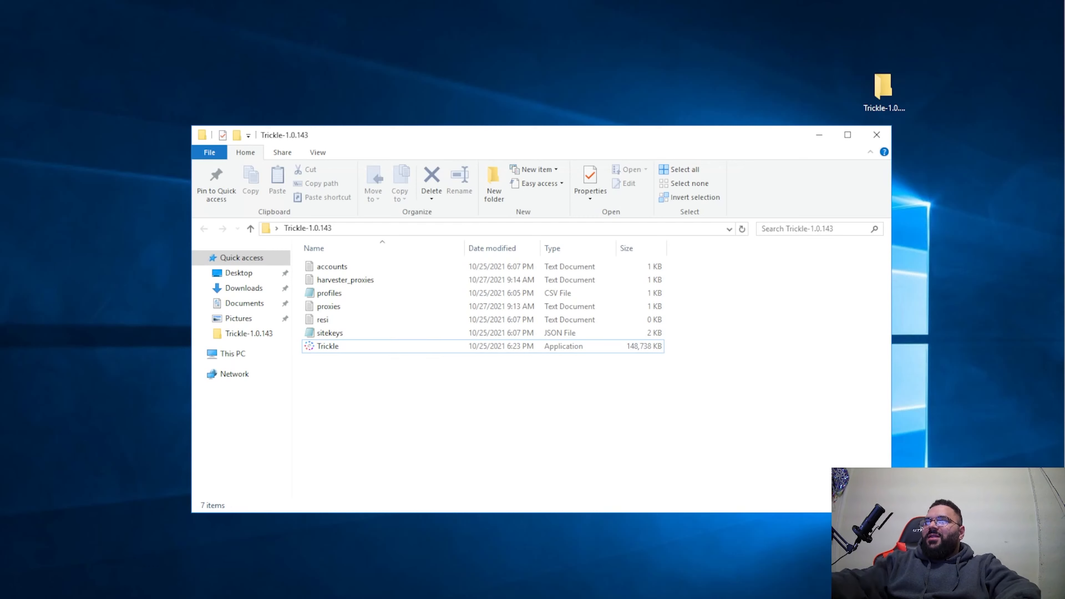
- Launch the Trickle application from the folder again to review its console menu, and close it with the Exit option 9
drag(326, 362, 685, 390)
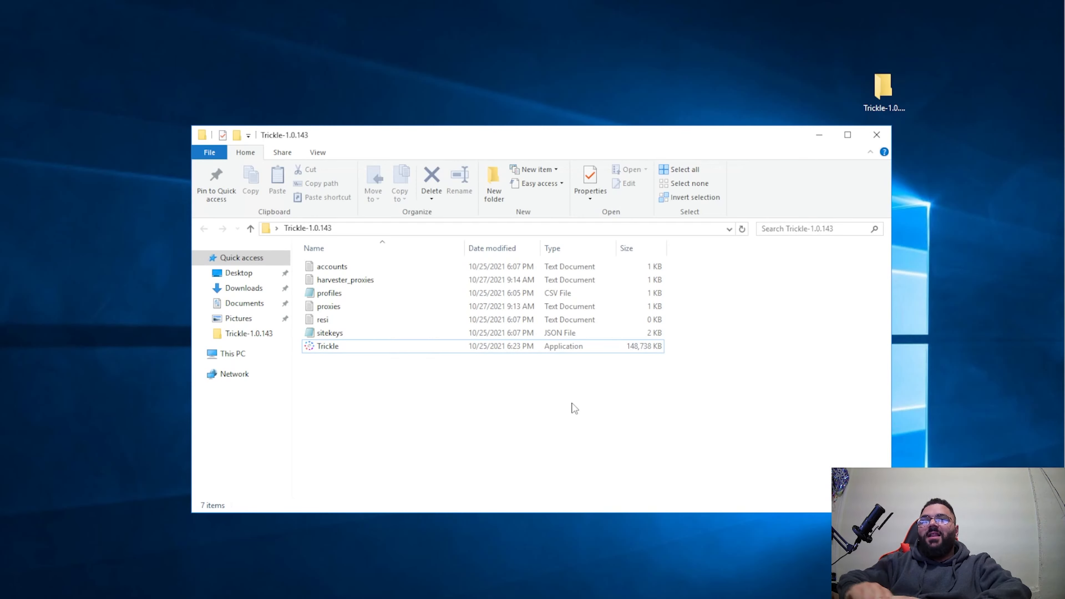
double_click(361, 345)
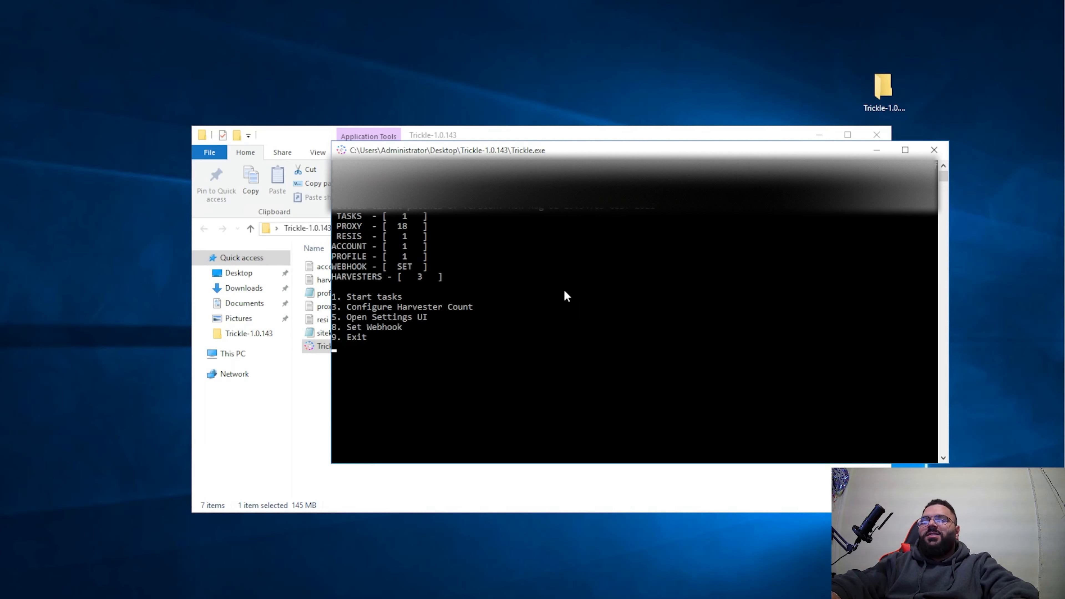
text(9)
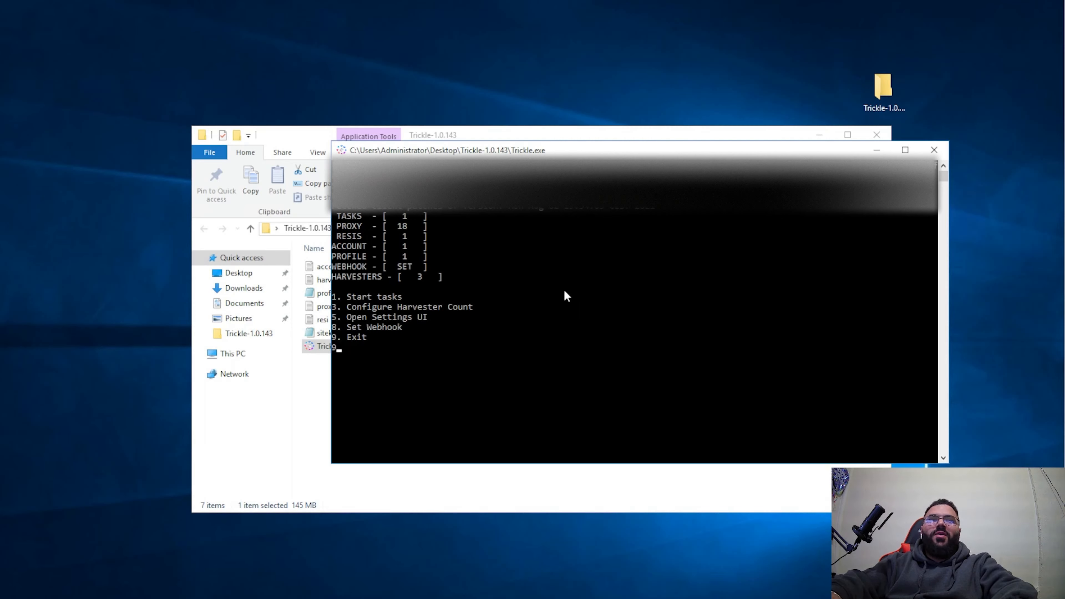
key(Return)
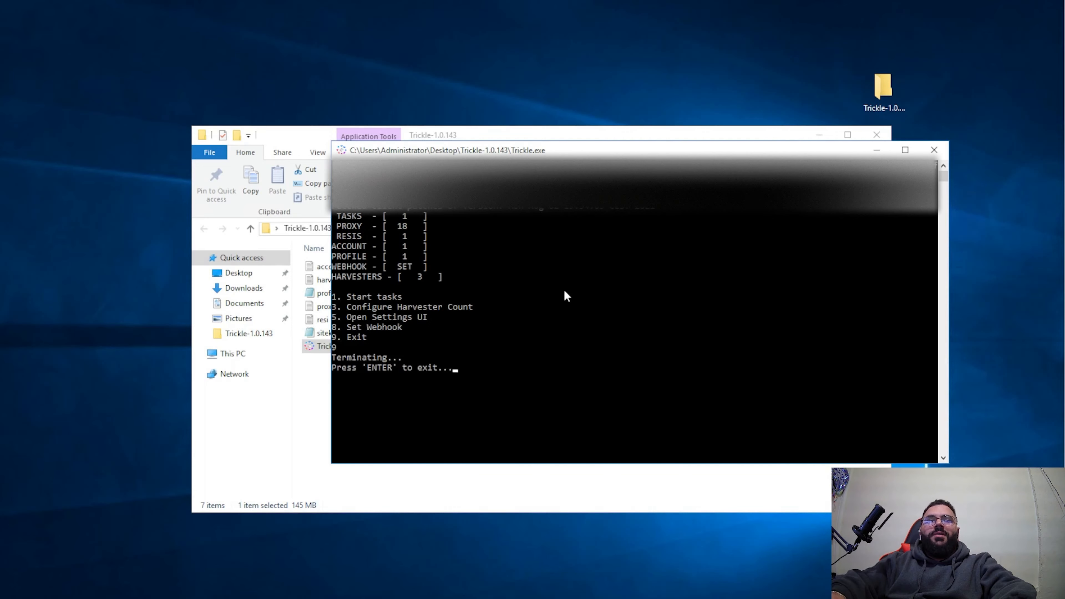
key(Return)
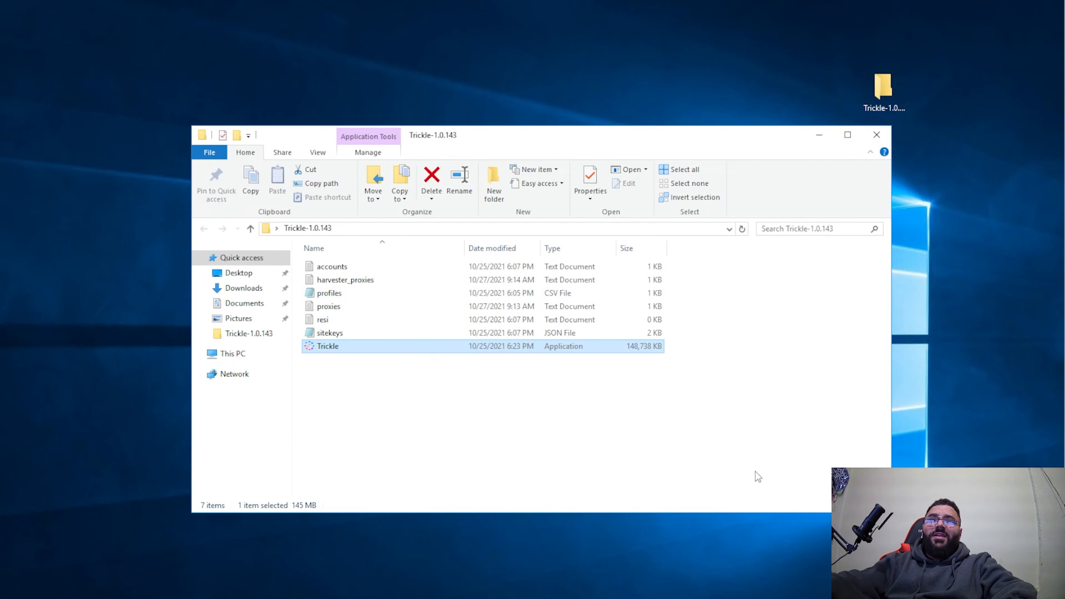